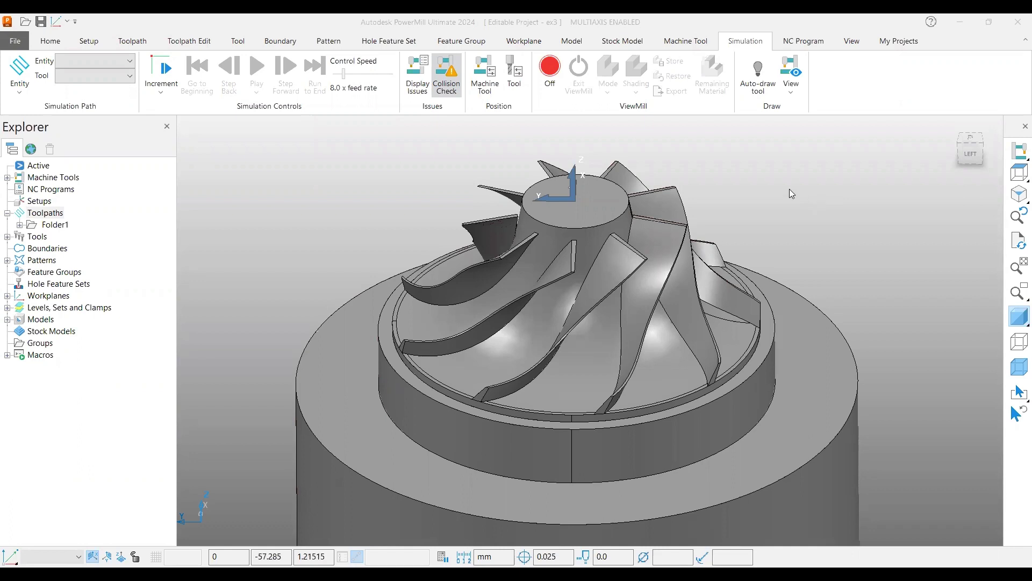
Step: Expand Patterns and make pattern 1 active, orbiting to inspect its curve across the hub
middle_click_drag(721, 234, 655, 263)
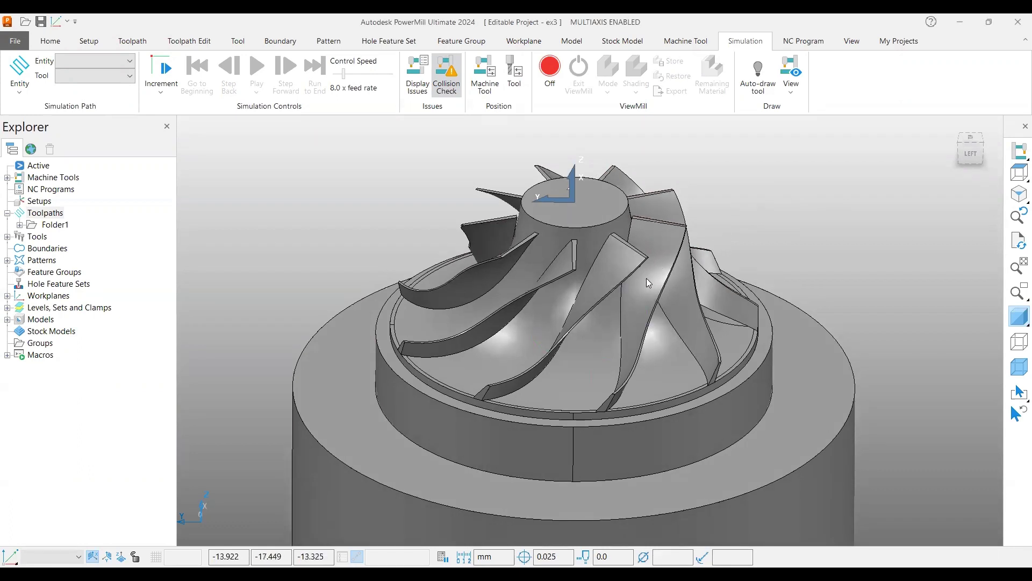
middle_click_drag(645, 302, 630, 284, "shift")
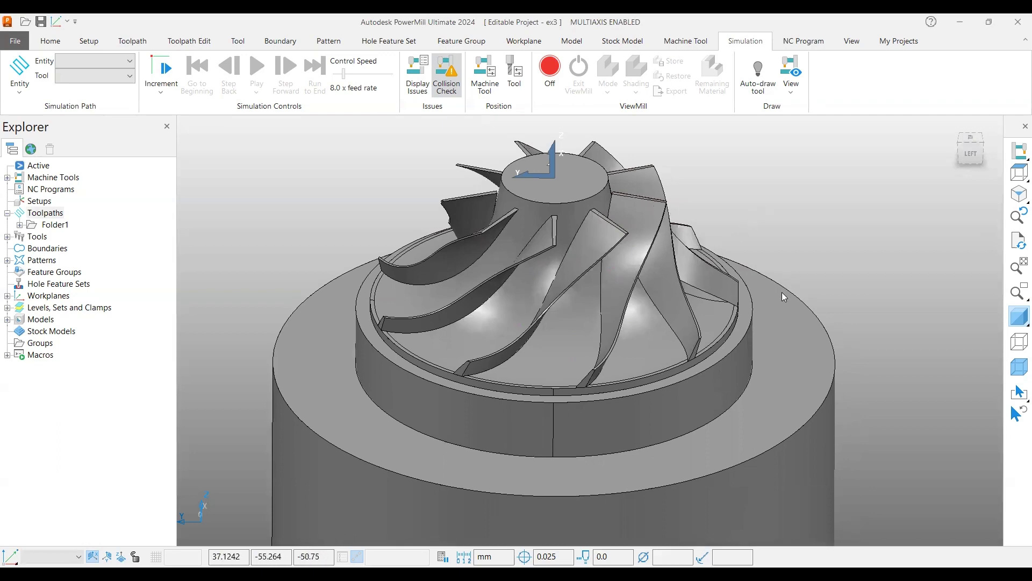
middle_click_drag(635, 226, 721, 311)
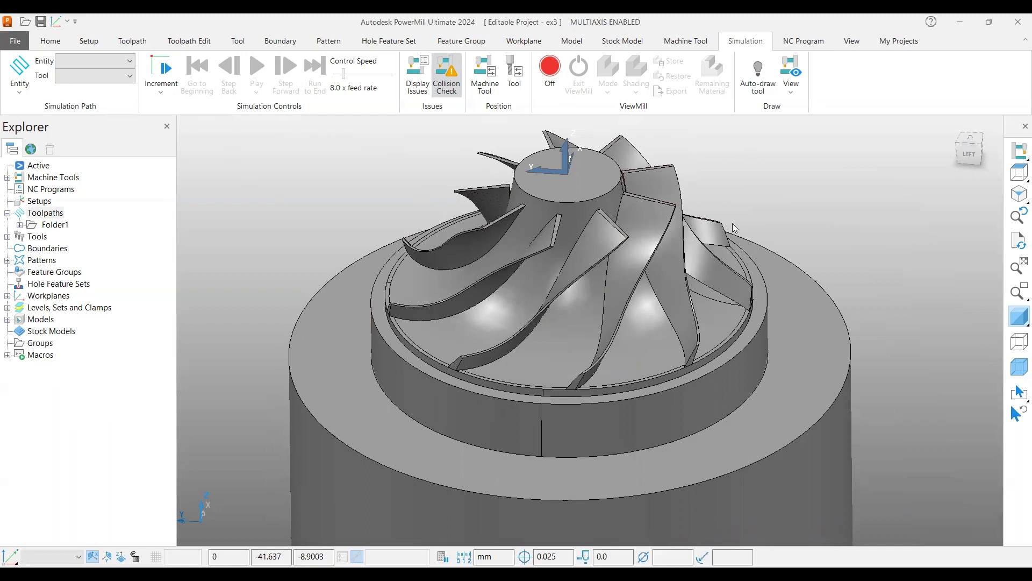
left_click(7, 260)
double_click(56, 274)
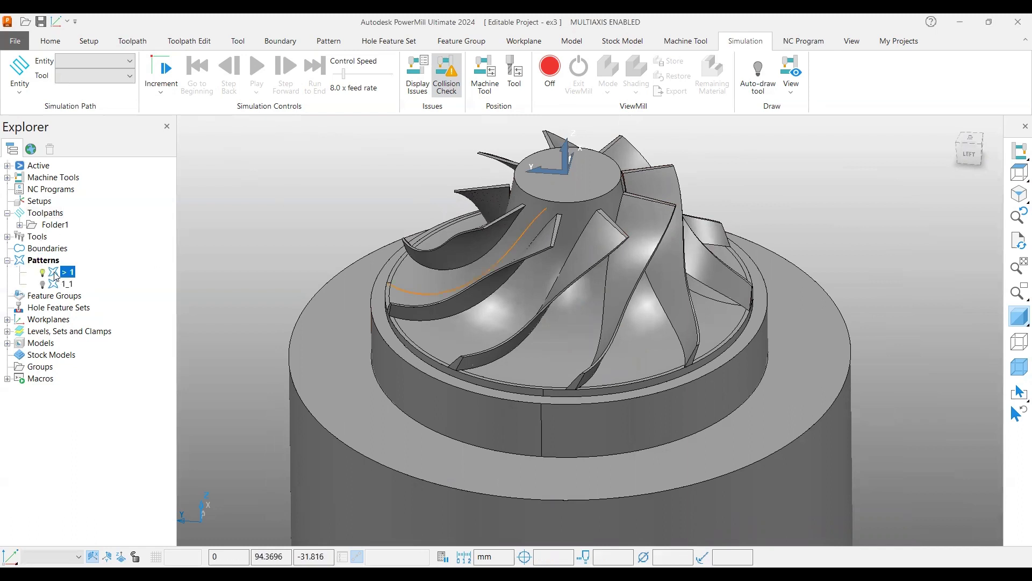
middle_click_drag(395, 356, 588, 334)
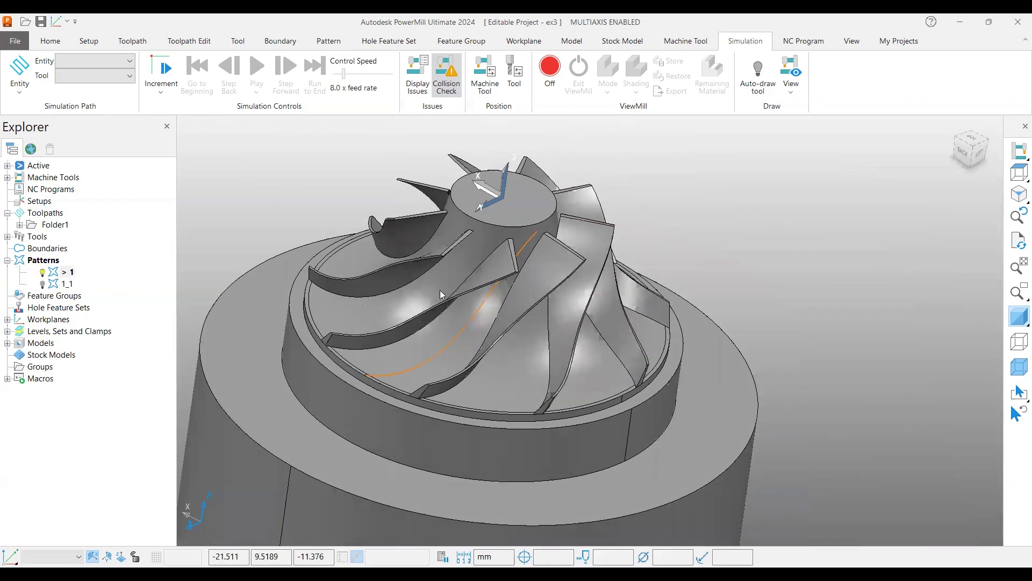
scroll(446, 293, "up", 3)
scroll(715, 285, "up", 2)
middle_click_drag(729, 279, 677, 253)
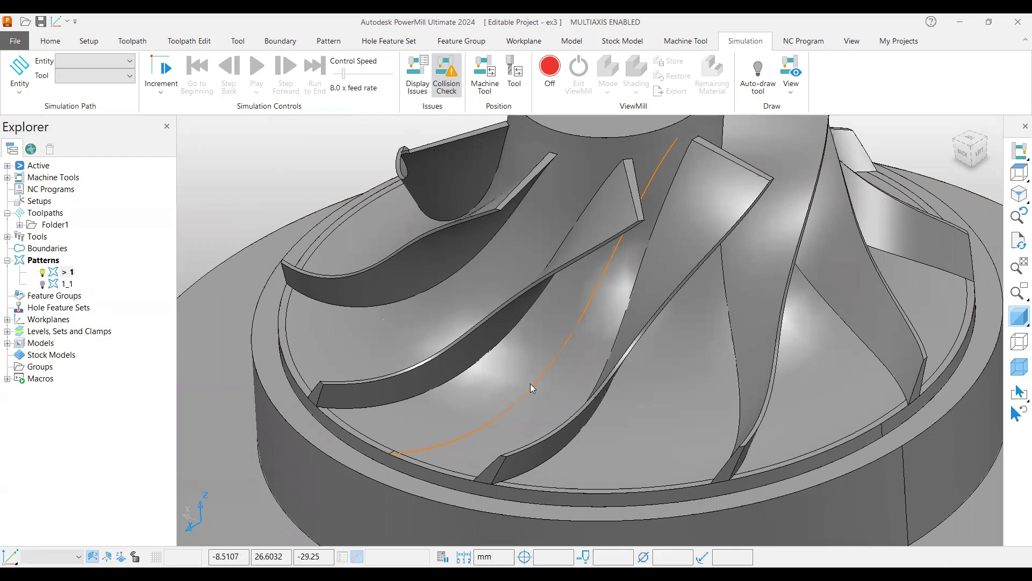
Step: Inspect pattern 1_1's curve, then make pattern 1 active again and bring up the Patterns menu
double_click(58, 286)
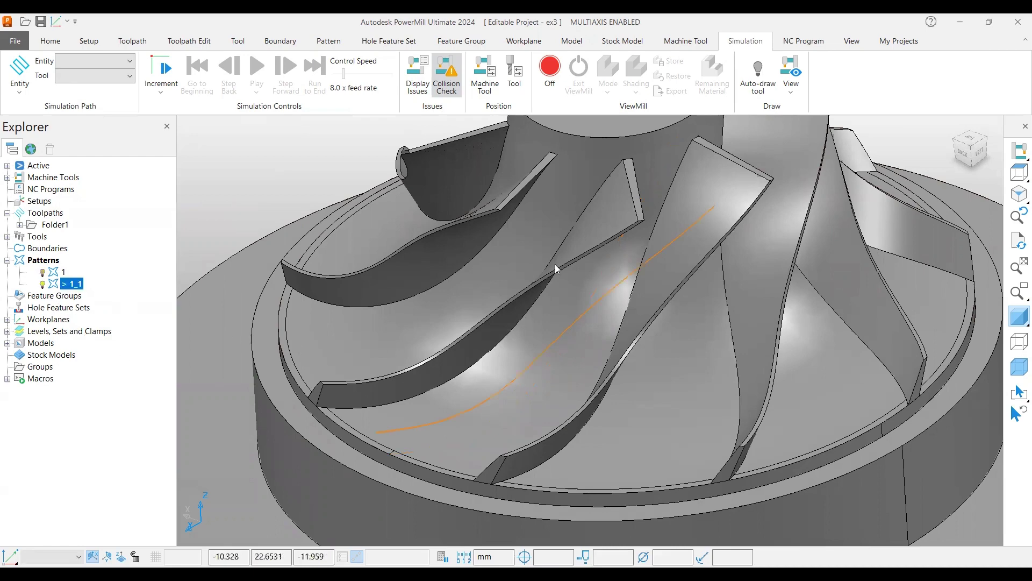
scroll(532, 307, "down", 3)
middle_click_drag(508, 350, 538, 366)
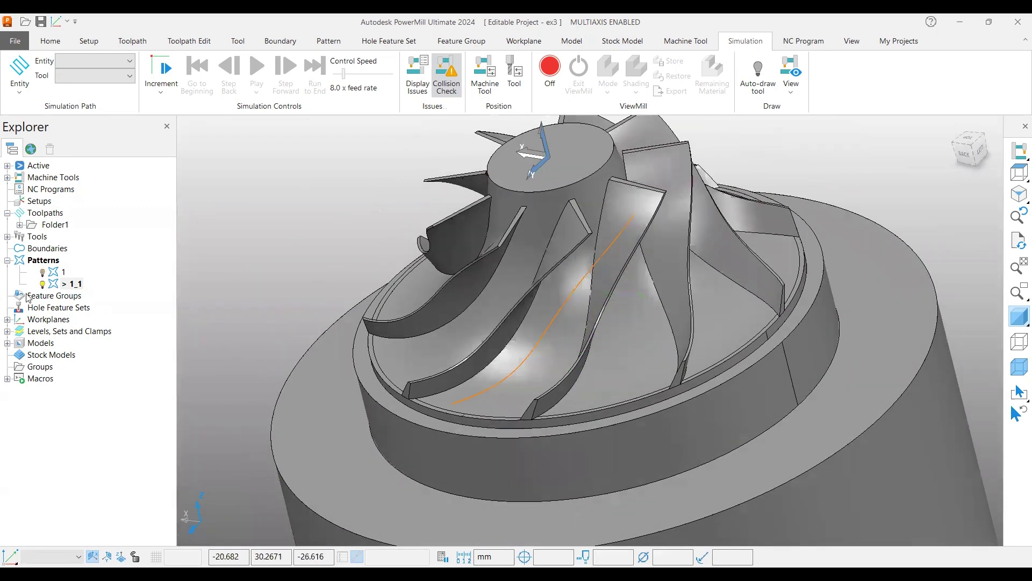
double_click(56, 272)
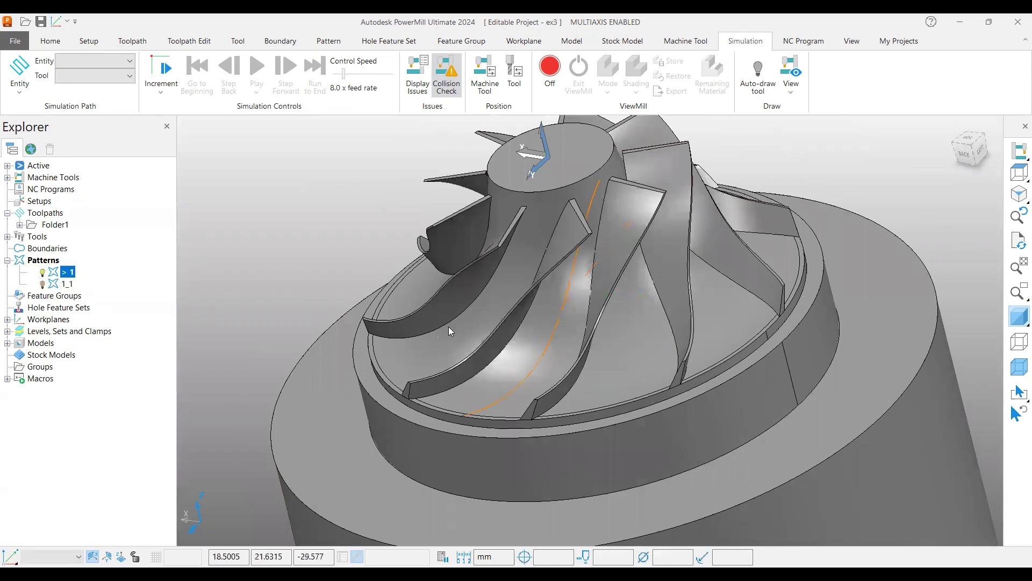
scroll(451, 324, "up", 3)
scroll(449, 389, "up", 2)
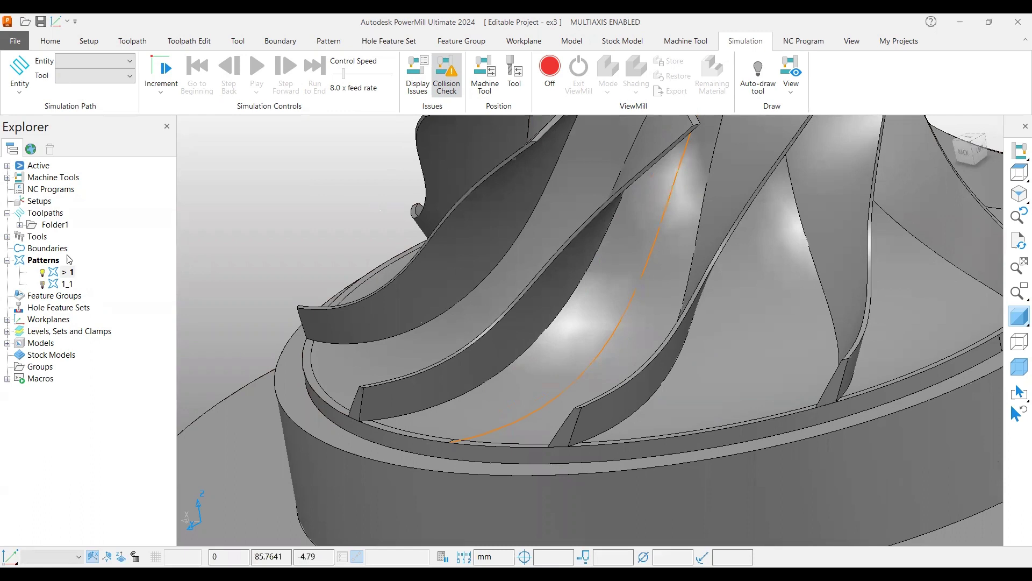
right_click(51, 262)
Step: Create empty pattern 2 and start a composite curve in its Curve Editor
left_click(89, 306)
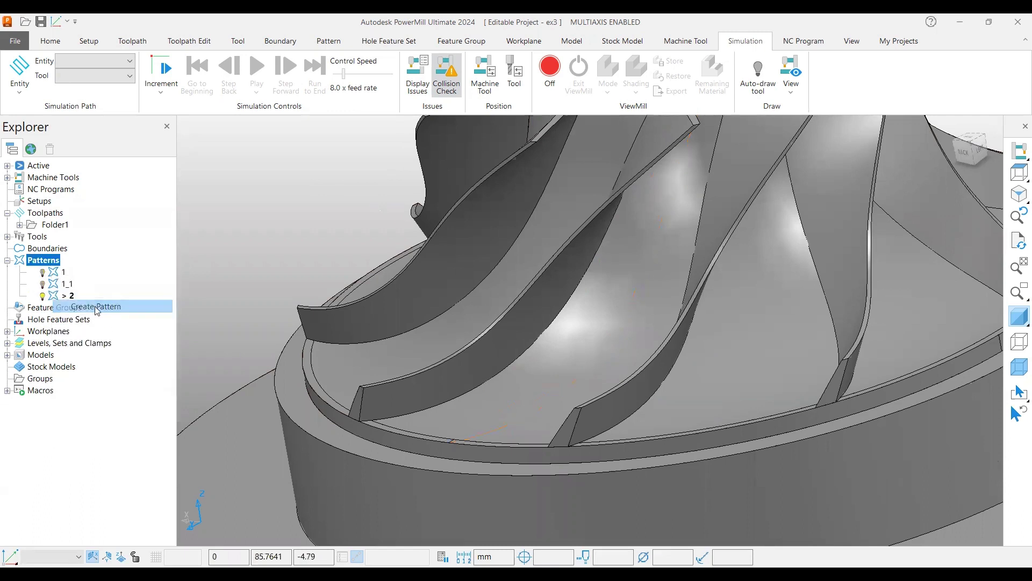
right_click(69, 295)
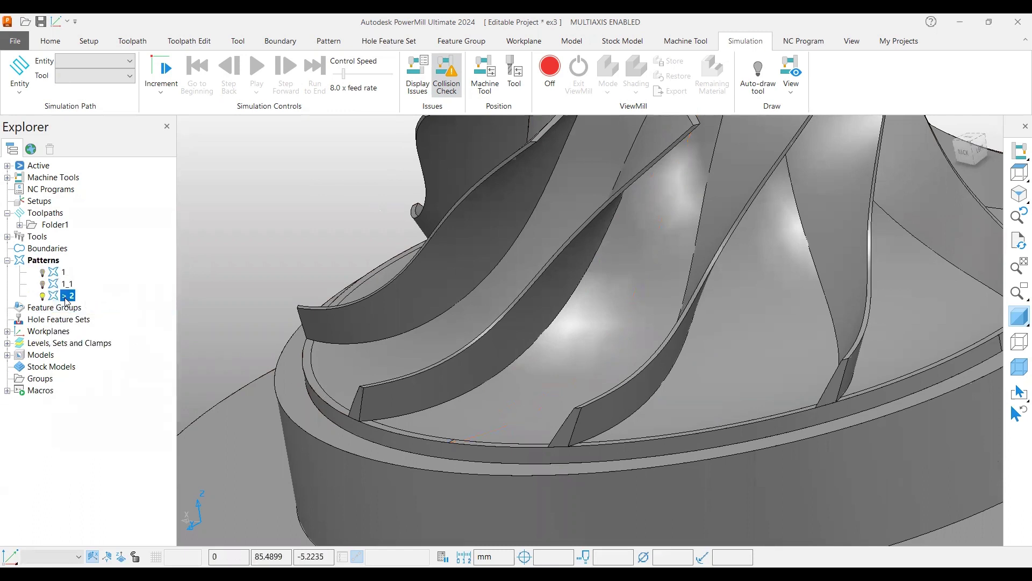
left_click(108, 212)
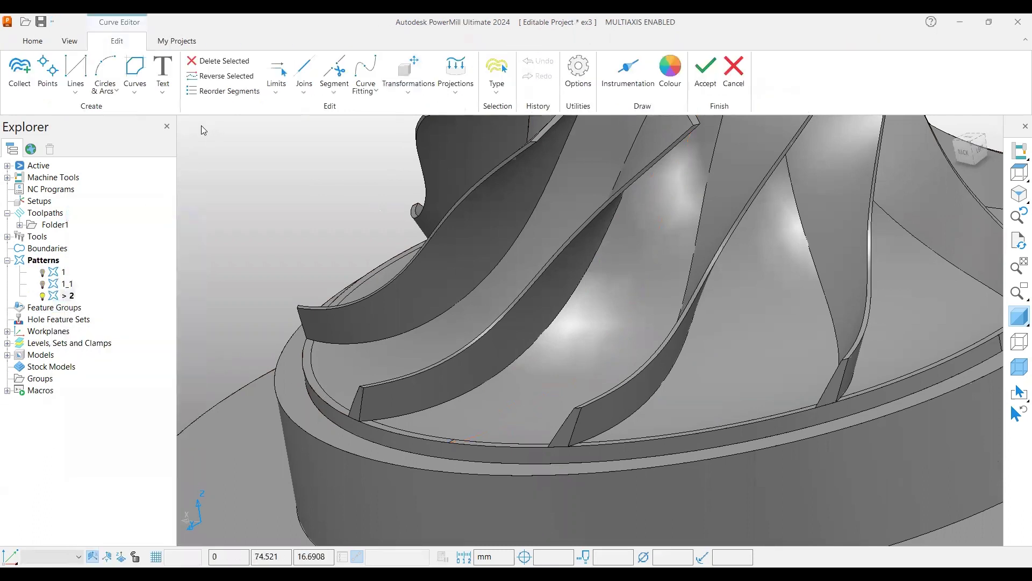
left_click(134, 90)
left_click(157, 146)
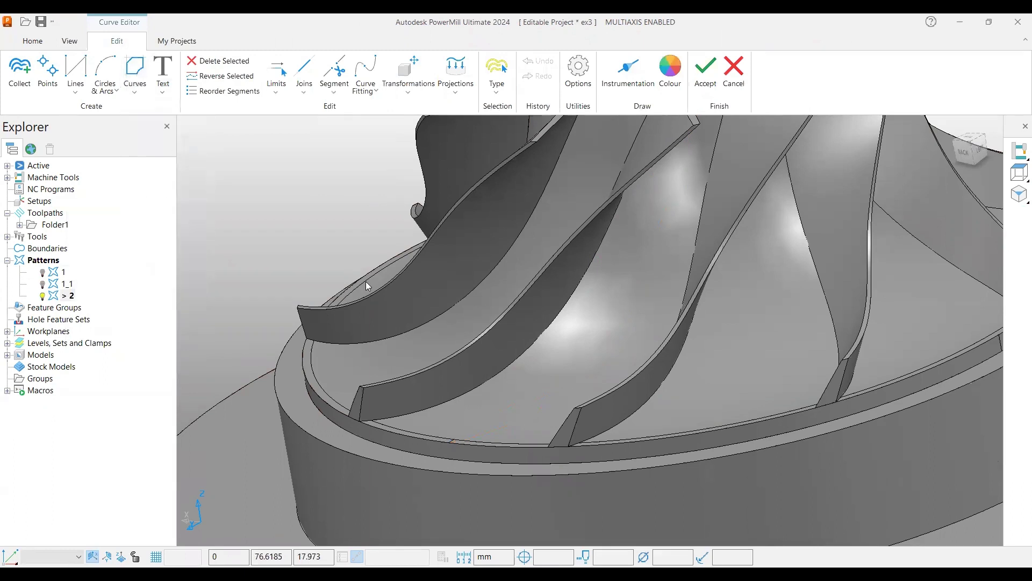
Step: Trace the composite curve along one blade's foot edge, then close the Create Composite Curve toolbar
scroll(369, 421, "up", 10)
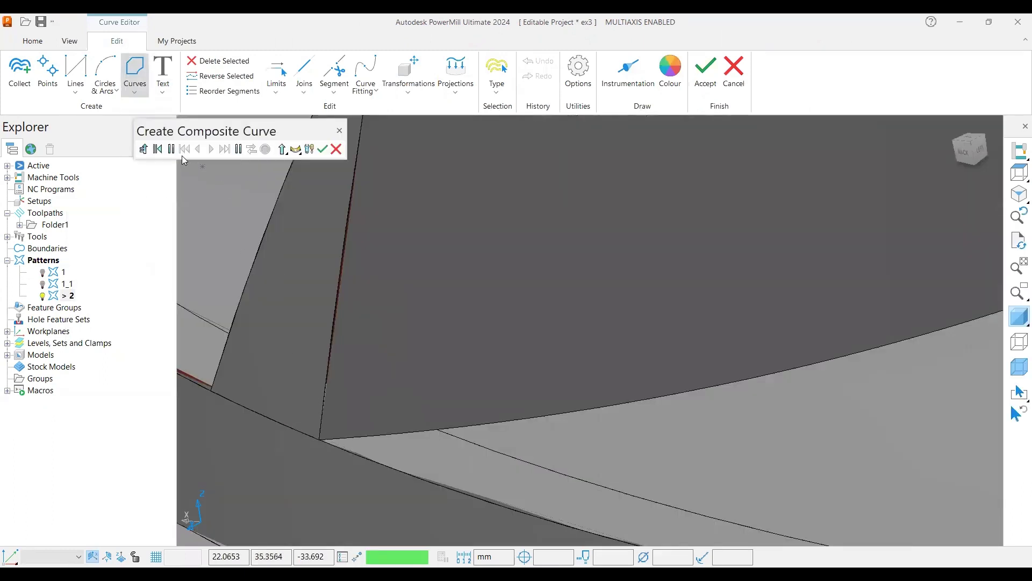
left_click(318, 439)
left_click(449, 428)
scroll(456, 405, "down", 4)
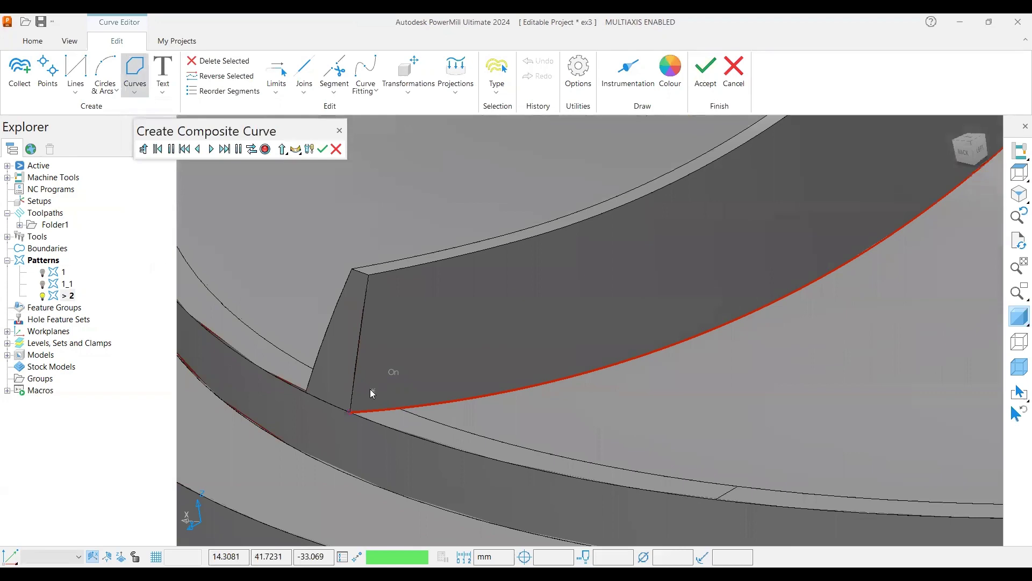
scroll(370, 389, "down", 5)
middle_click_drag(484, 419, 563, 403)
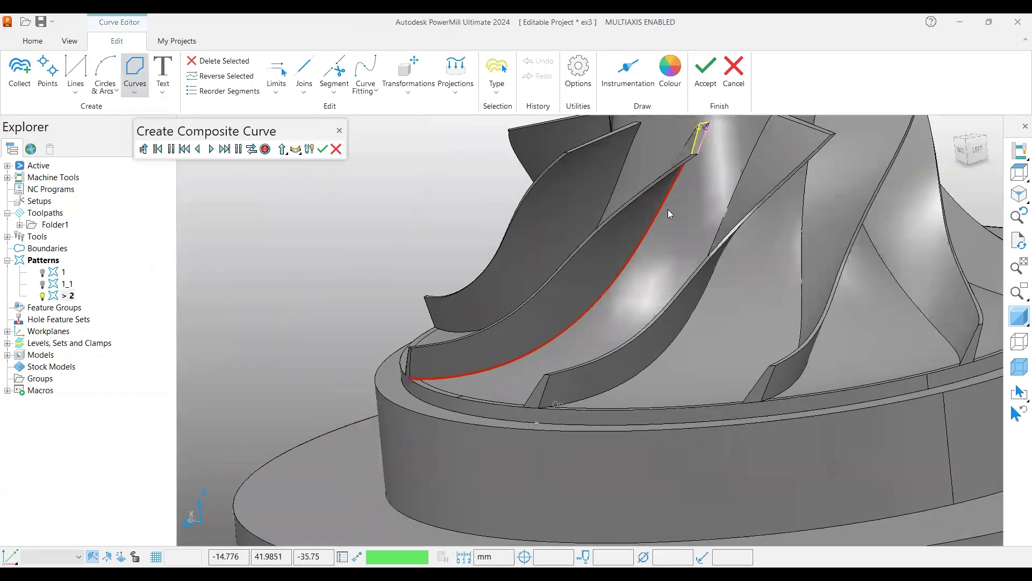
middle_click_drag(508, 387, 462, 426)
scroll(729, 147, "up", 4)
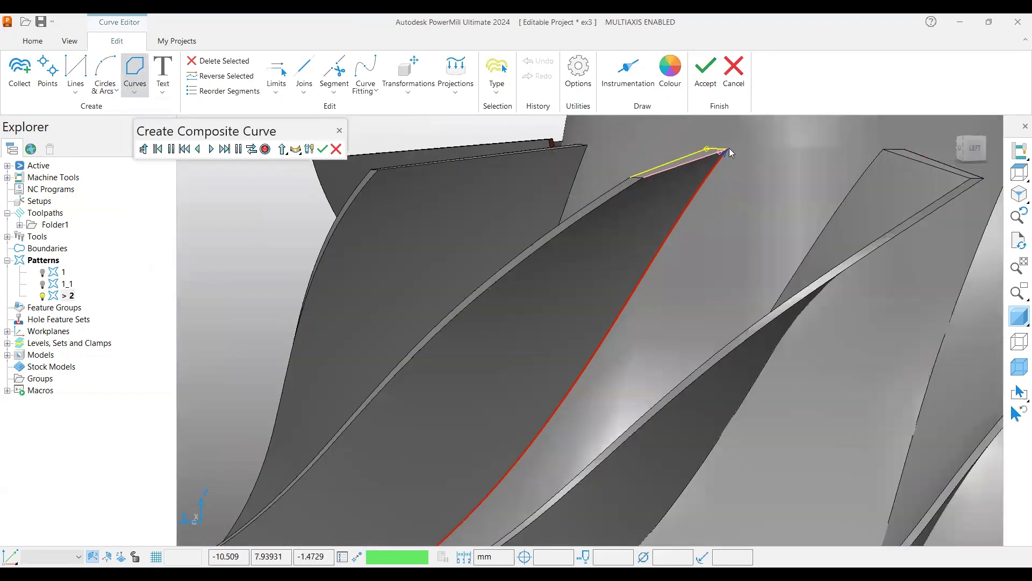
scroll(729, 147, "up", 3)
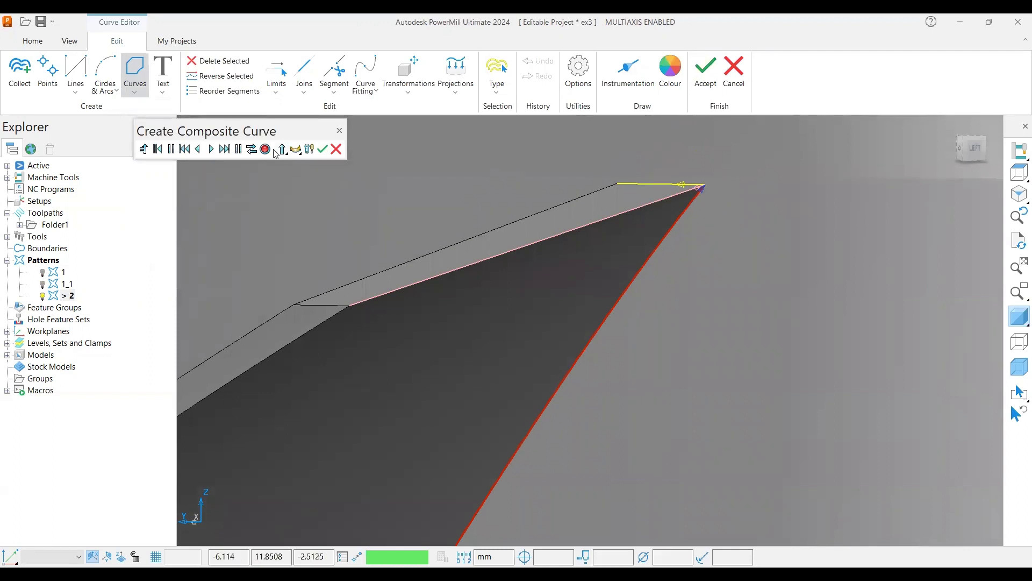
scroll(653, 172, "down", 8)
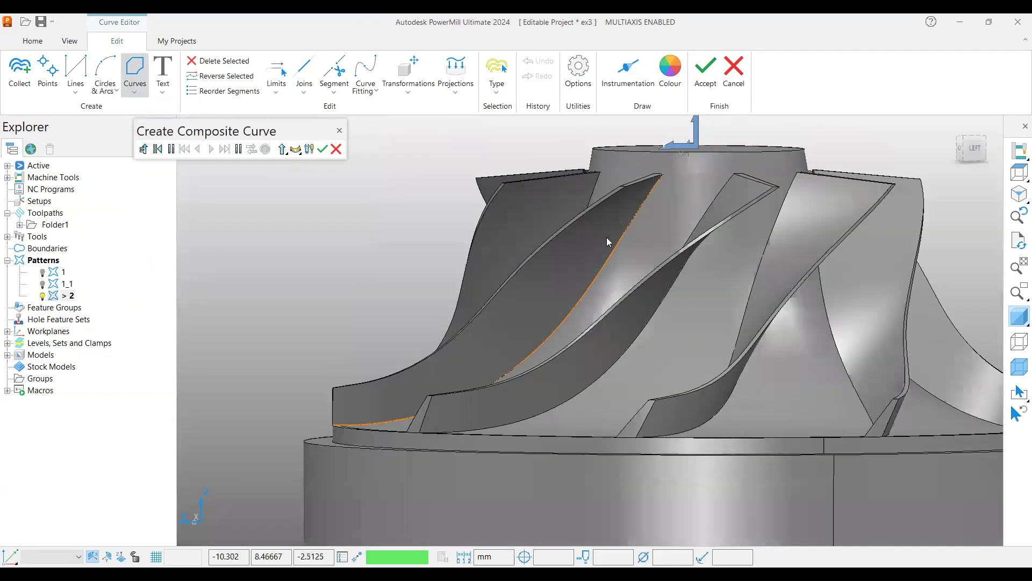
middle_click_drag(607, 237, 524, 287)
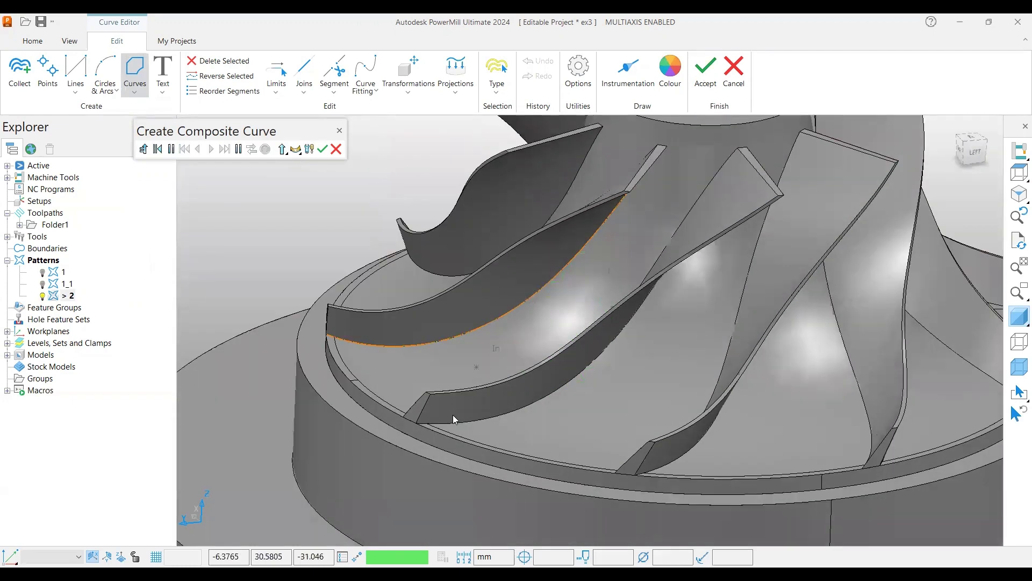
middle_click_drag(453, 414, 489, 311)
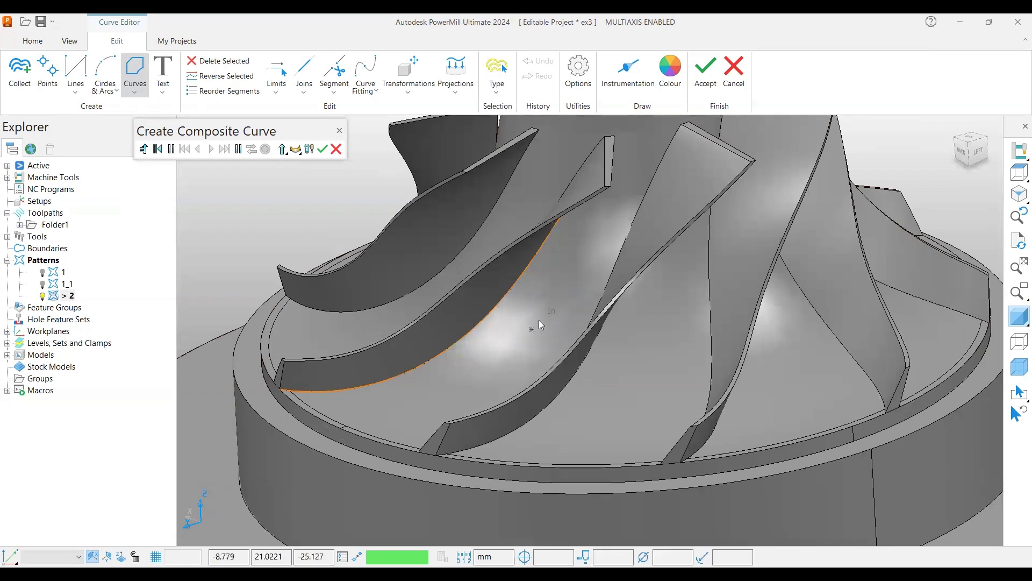
scroll(528, 384, "down", 2)
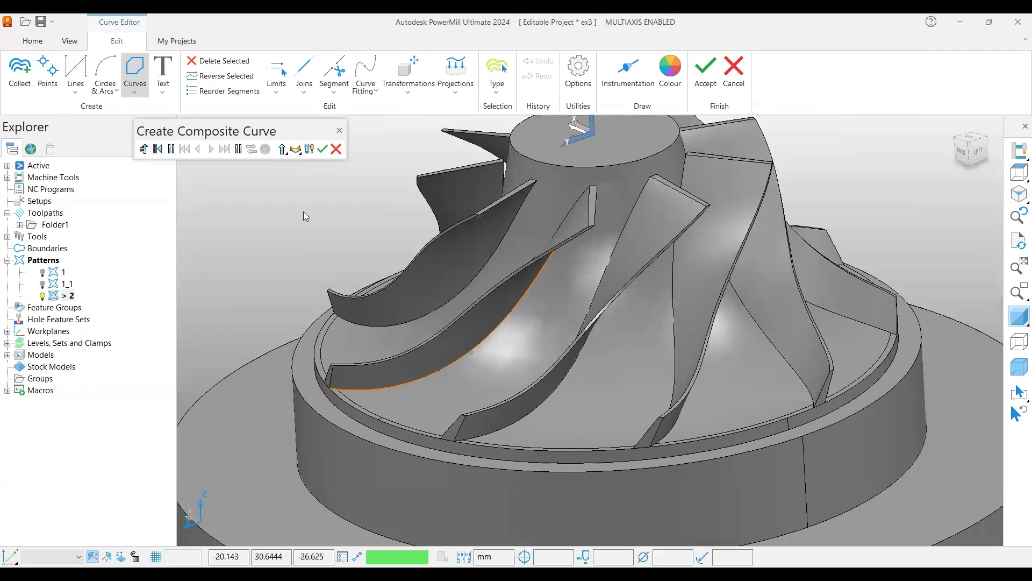
left_click(335, 151)
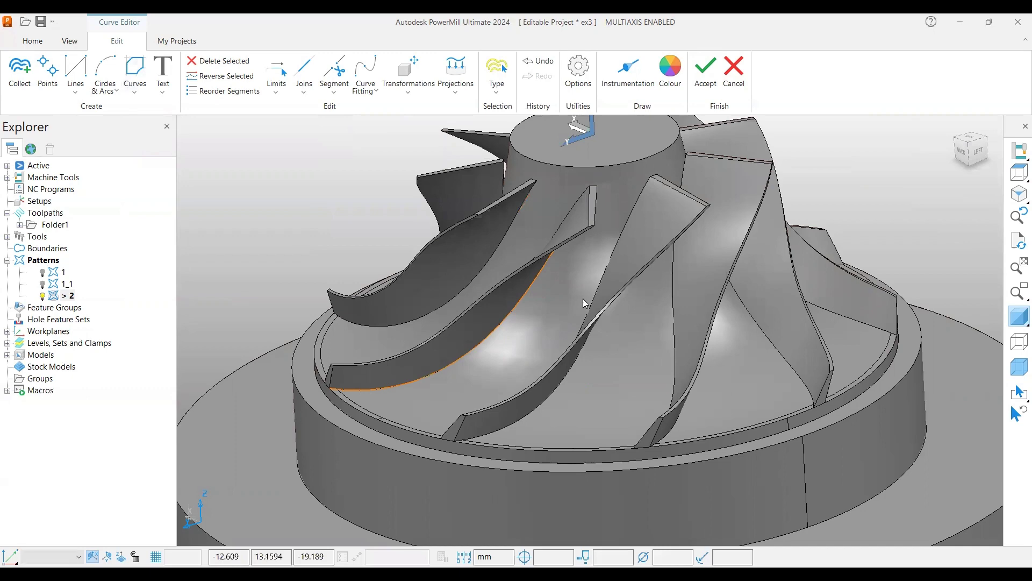
Step: Orbit to show more of the hub top and select pattern 1 in the Explorer
mouse_move(583, 299)
middle_mouse_down()
mouse_move(555, 334)
mouse_move(586, 338)
mouse_move(589, 272)
mouse_move(587, 302)
mouse_move(576, 309)
middle_mouse_up()
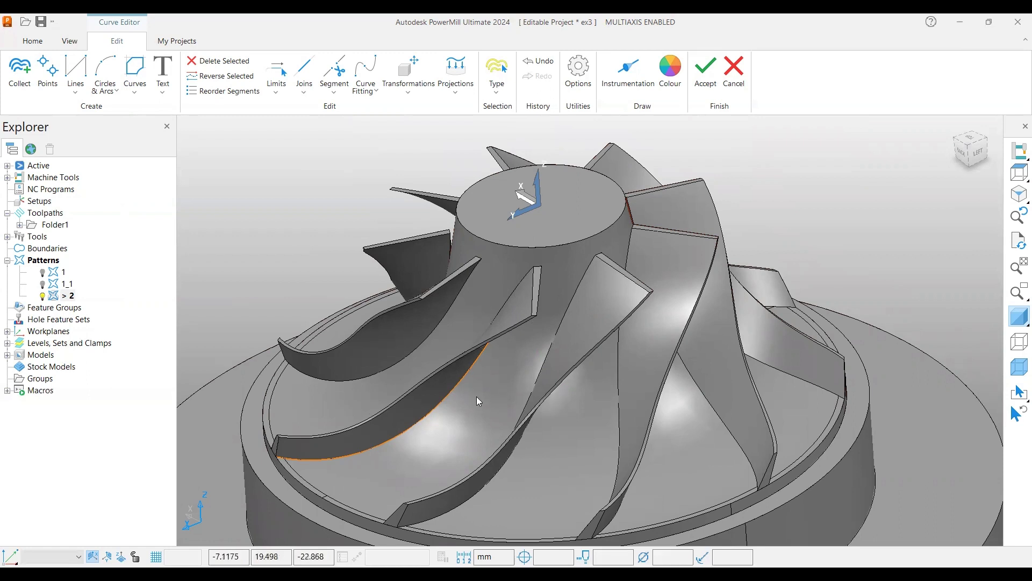
left_click(63, 272)
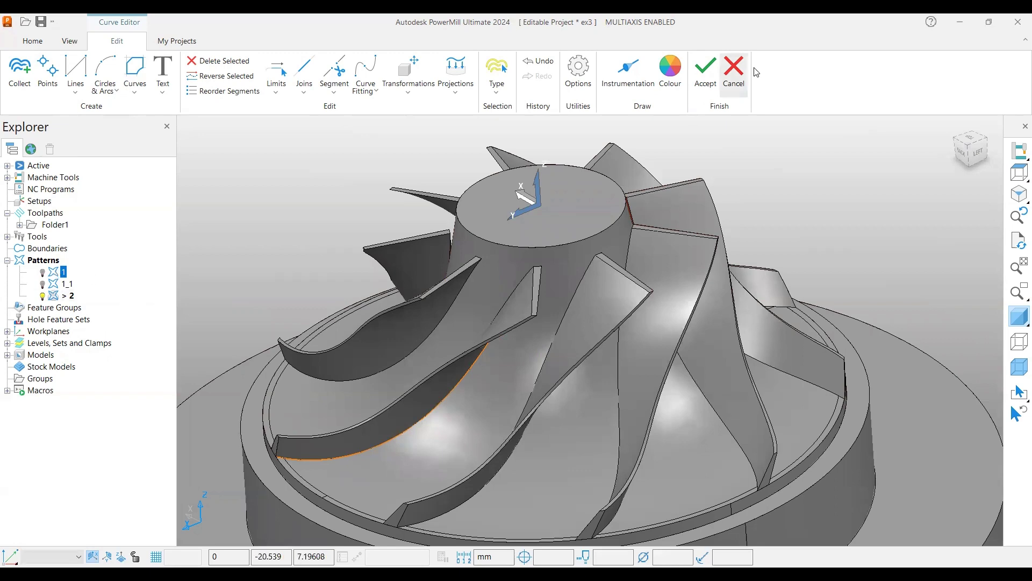
Step: Cancel curve editing, discarding the blade-foot curve, and make pattern 1 active again
left_click(734, 72)
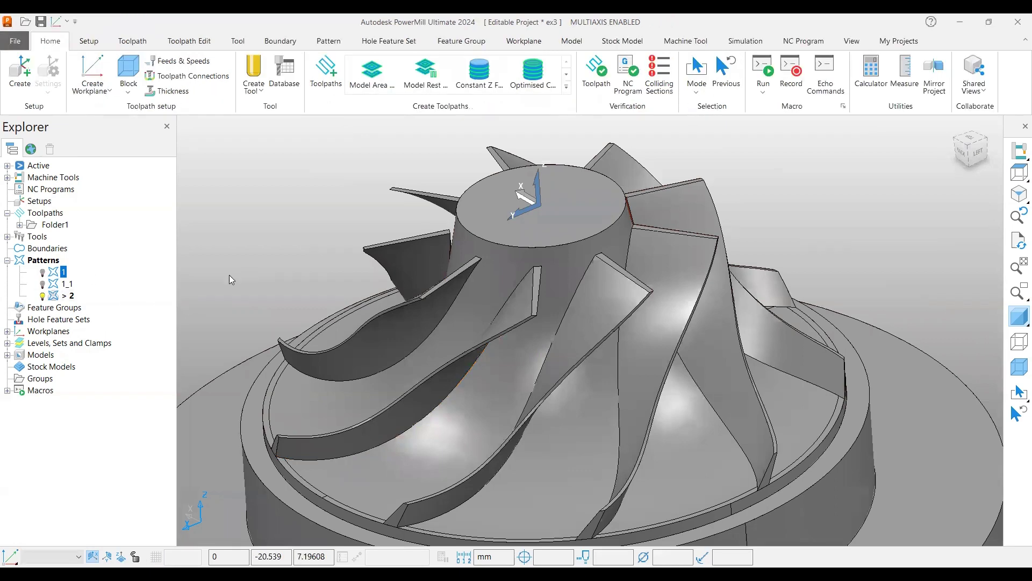
double_click(53, 274)
scroll(564, 317, "up", 5)
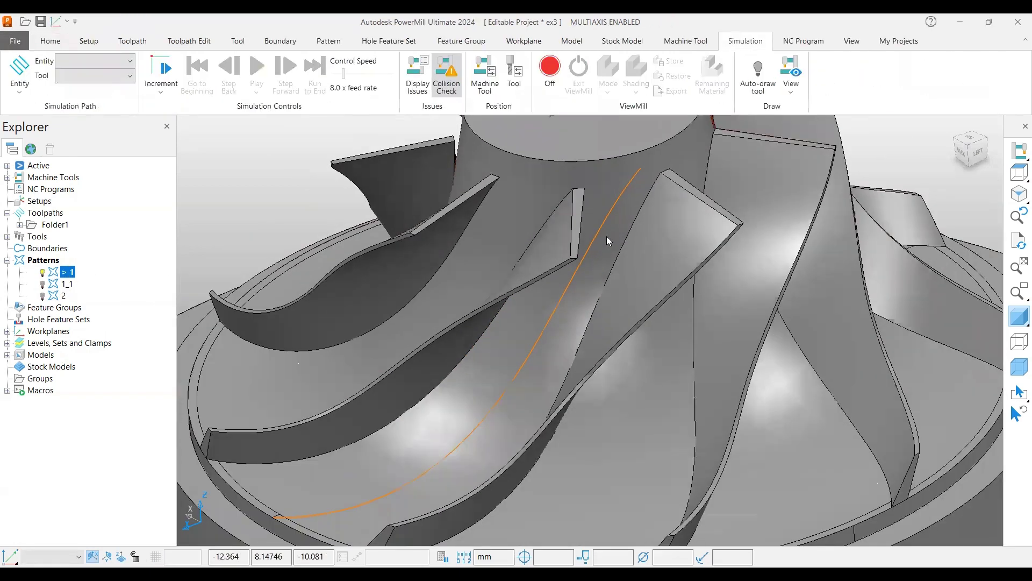
middle_click_drag(638, 156, 633, 199)
scroll(567, 246, "down", 5)
middle_click_drag(567, 246, 572, 312)
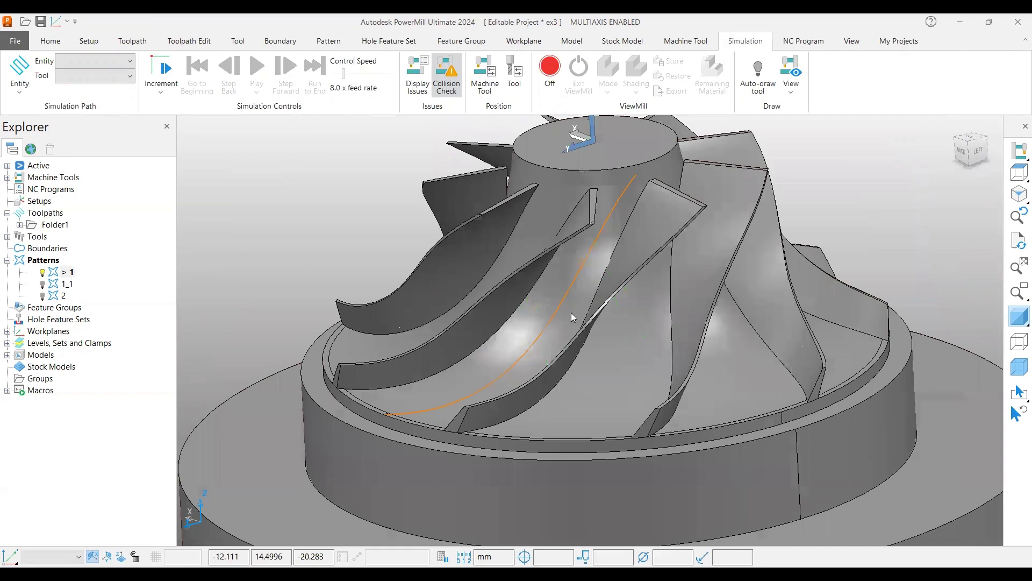
Step: Make pattern 1_1 active, review it from top and side angles, then show the Home ribbon
double_click(57, 284)
middle_click_drag(367, 330, 671, 388)
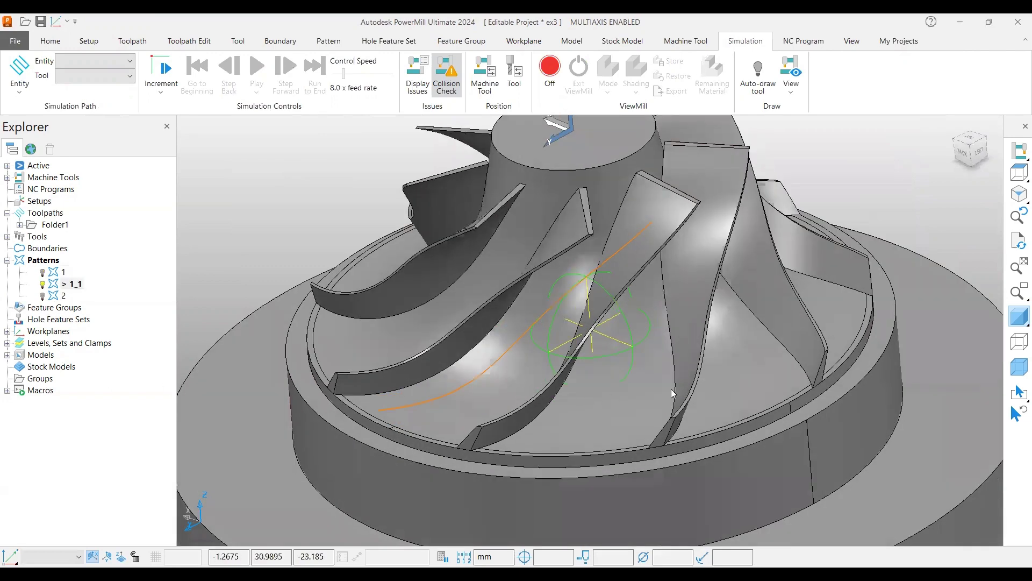
scroll(545, 329, "up", 3)
middle_click_drag(544, 329, 381, 389)
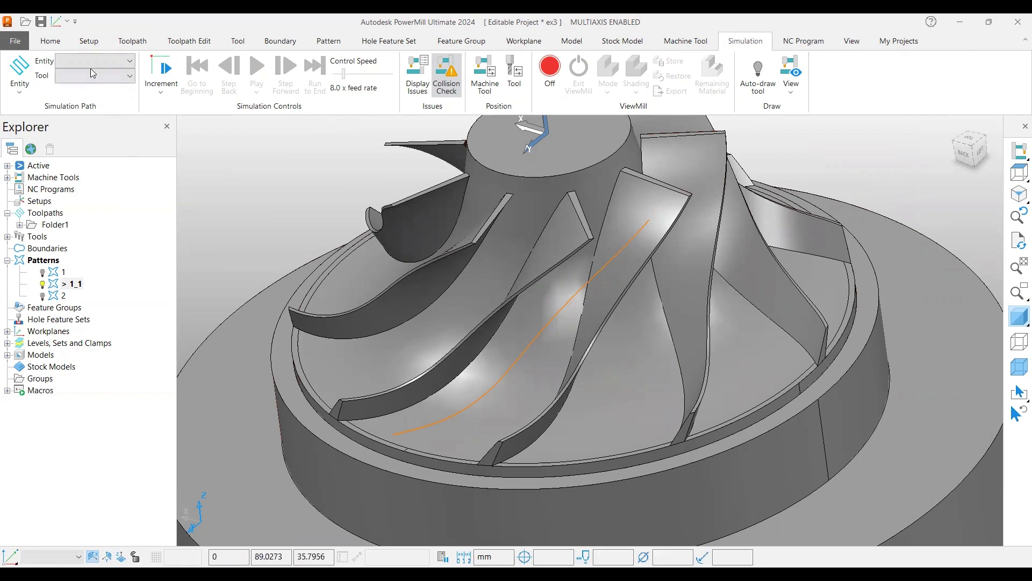
left_click(54, 42)
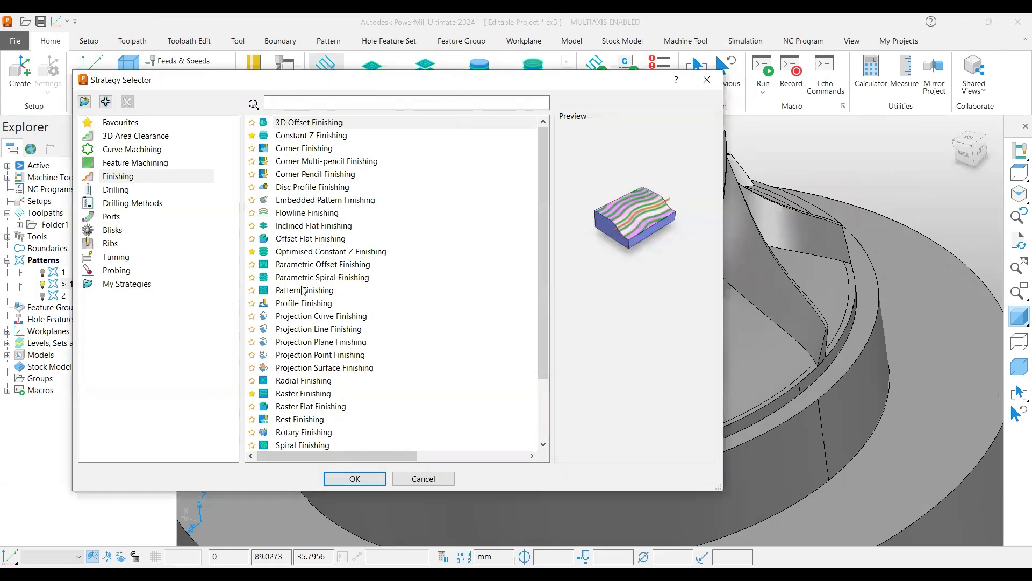
Step: Create Pattern Finishing toolpath 1 and assign it the 6 mm bullnose tool 6BullR1
left_click(304, 290)
left_click(352, 480)
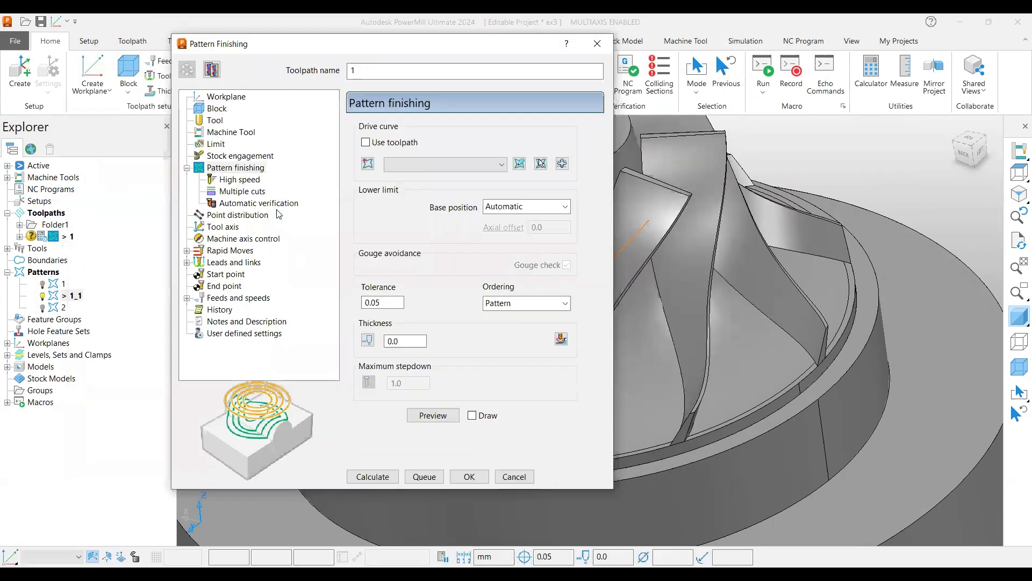
left_click(215, 120)
left_click(461, 130)
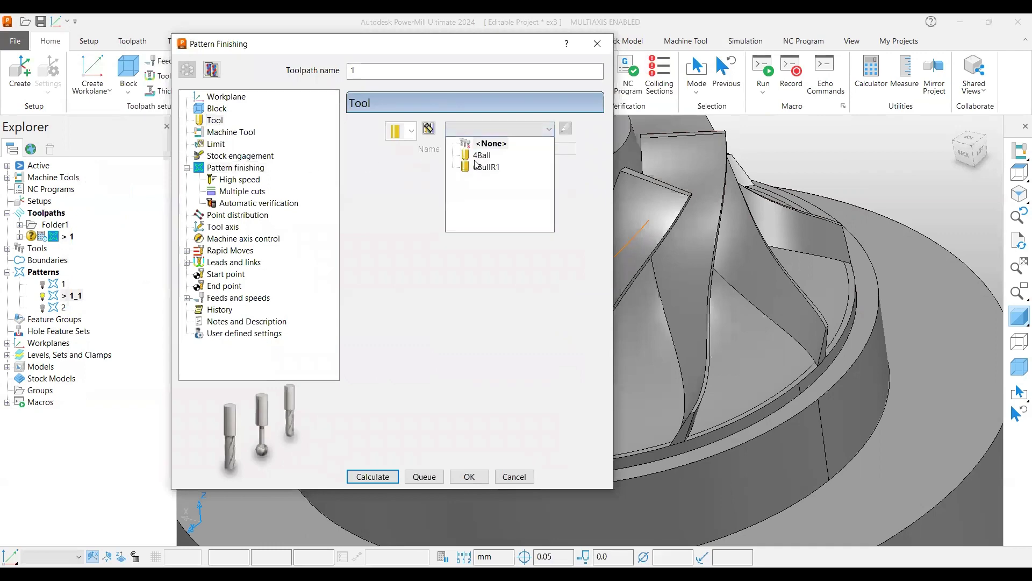
left_click(490, 165)
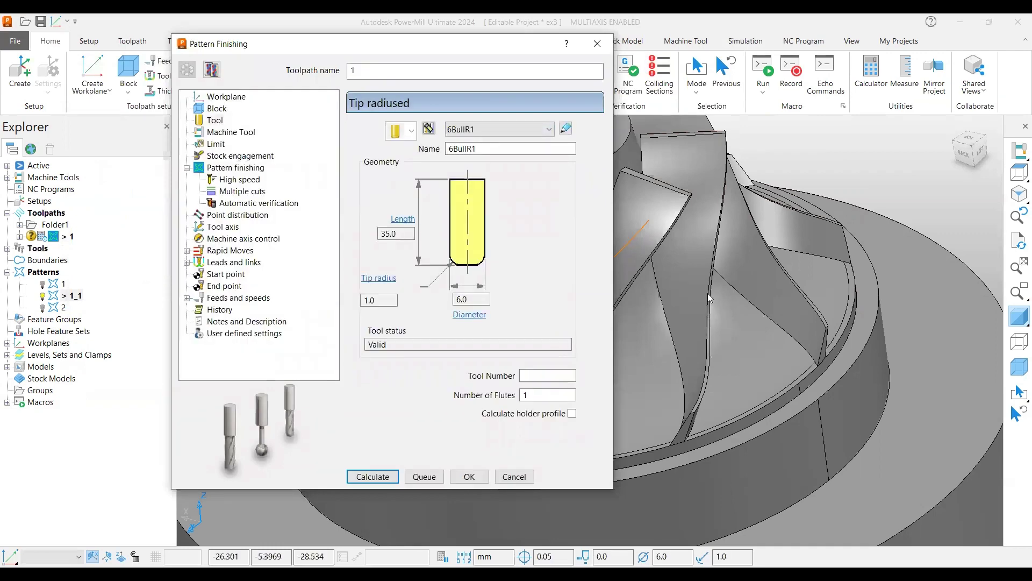
middle_click_drag(838, 283, 696, 399)
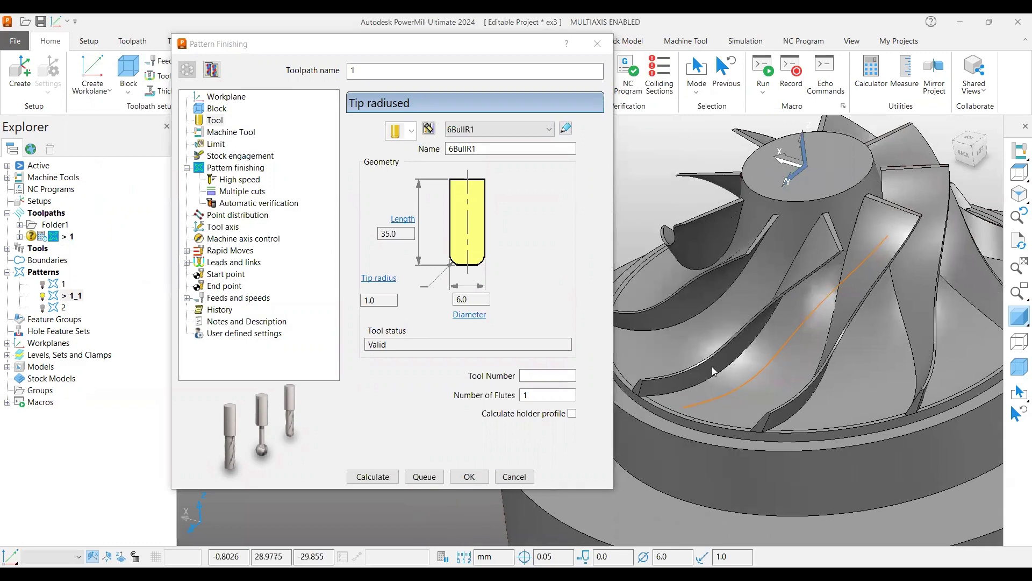
middle_click_drag(789, 295, 809, 257)
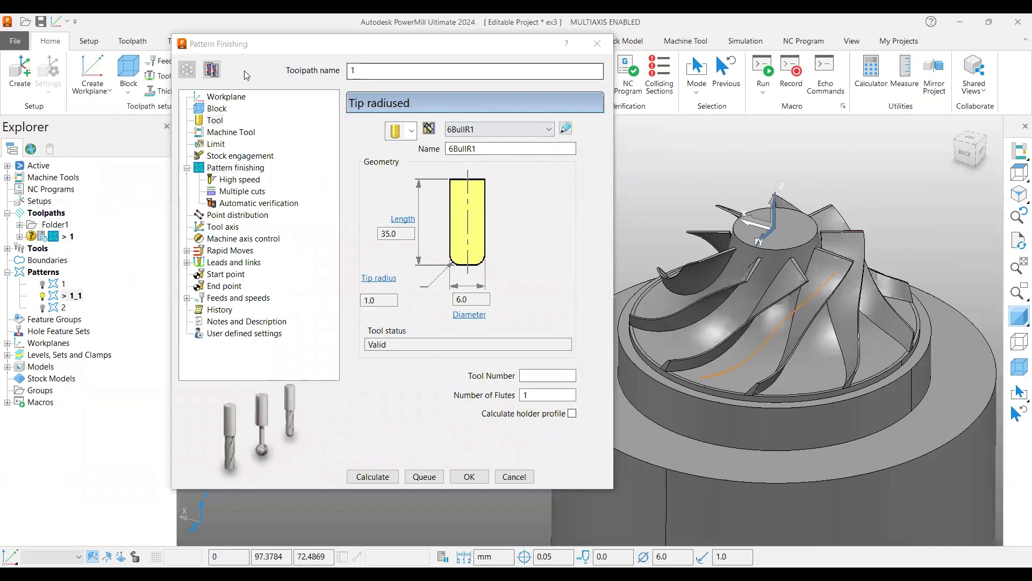
left_click_drag(203, 50, 139, 90)
scroll(843, 295, "up", 2)
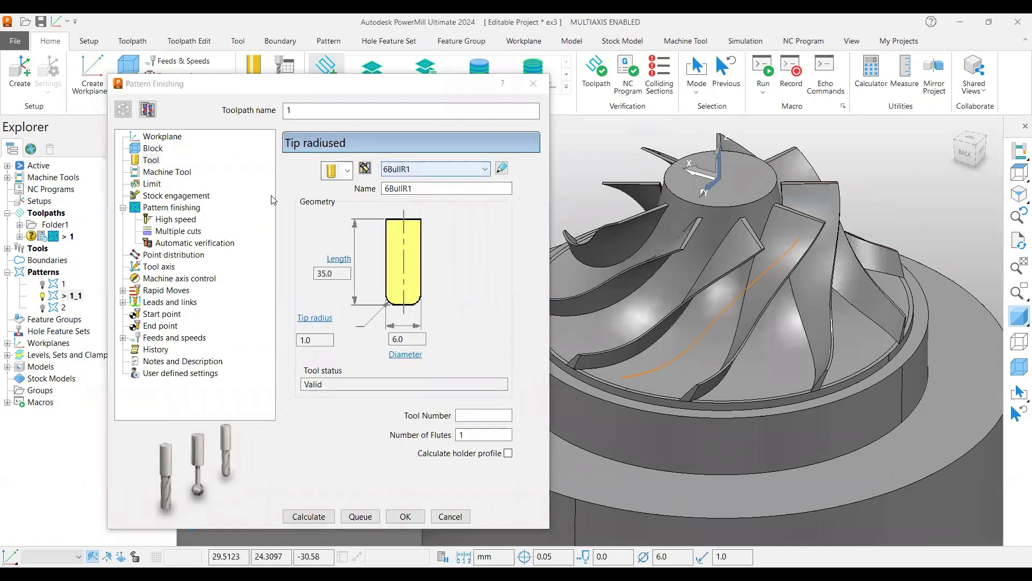
Step: Use pattern 1 as the drive curve and make it the active pattern instead of 1_1
left_click(168, 208)
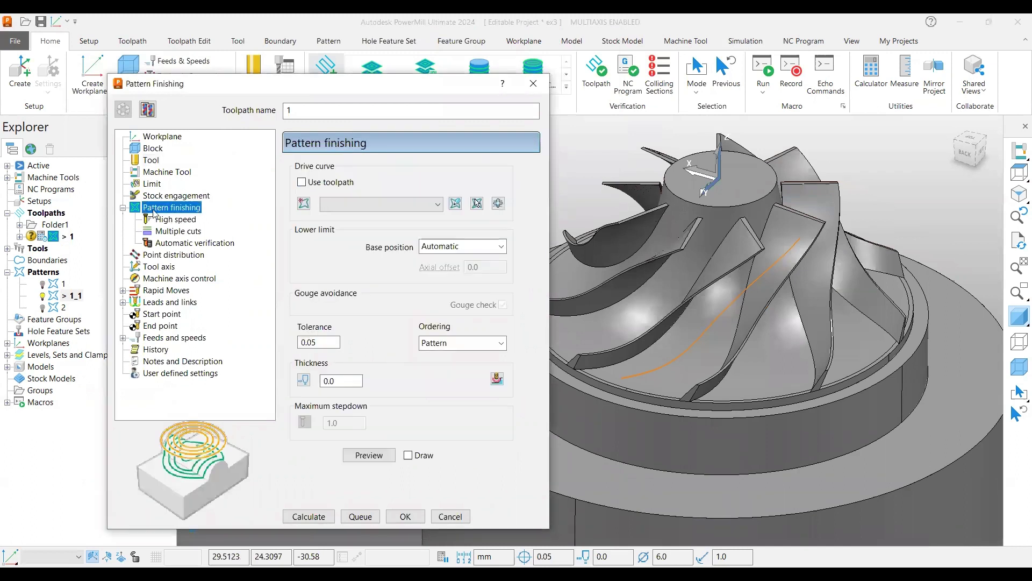
left_click(340, 204)
left_click(349, 230)
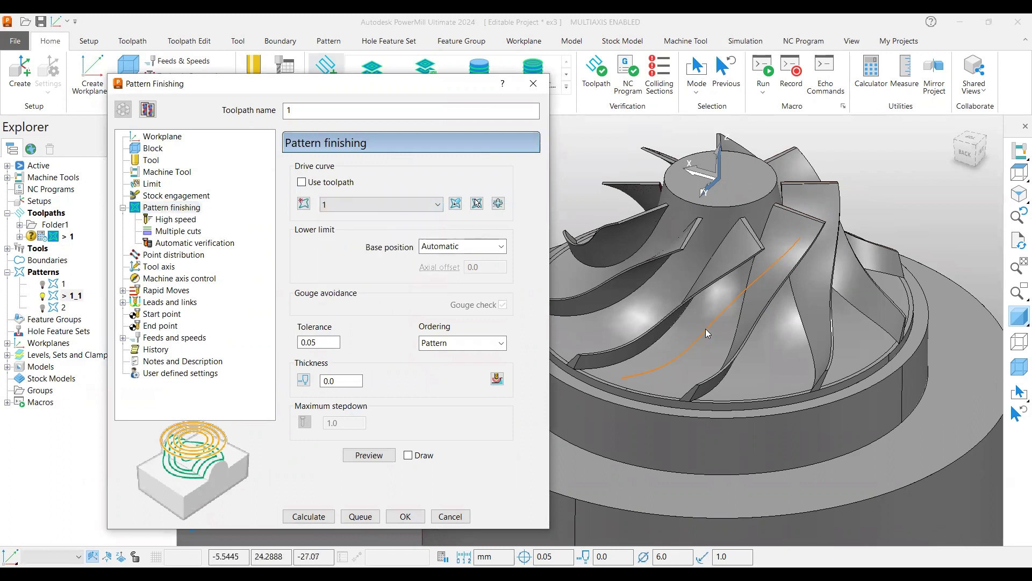
left_click(43, 285)
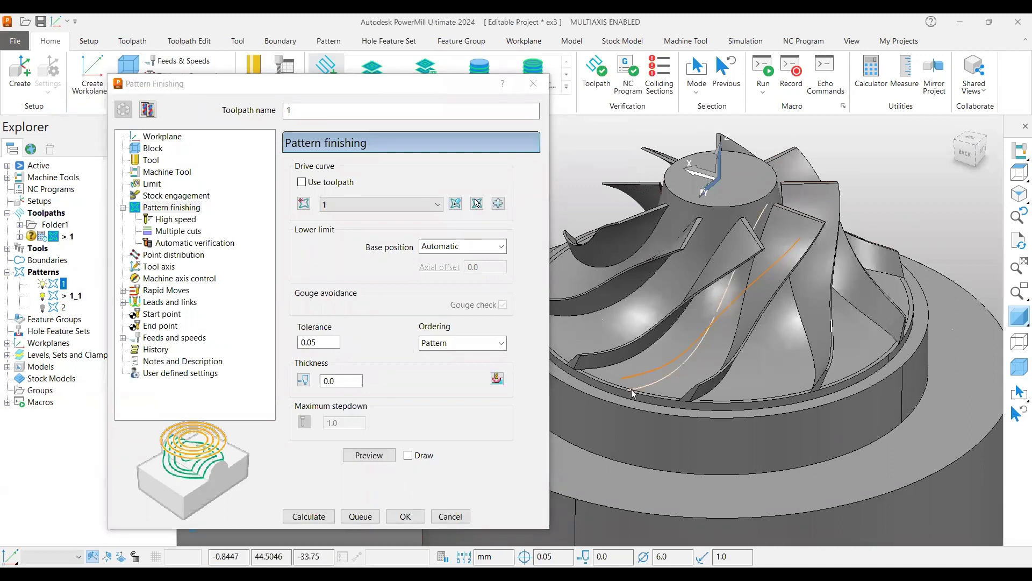
scroll(636, 398, "up", 2)
scroll(636, 395, "up", 3)
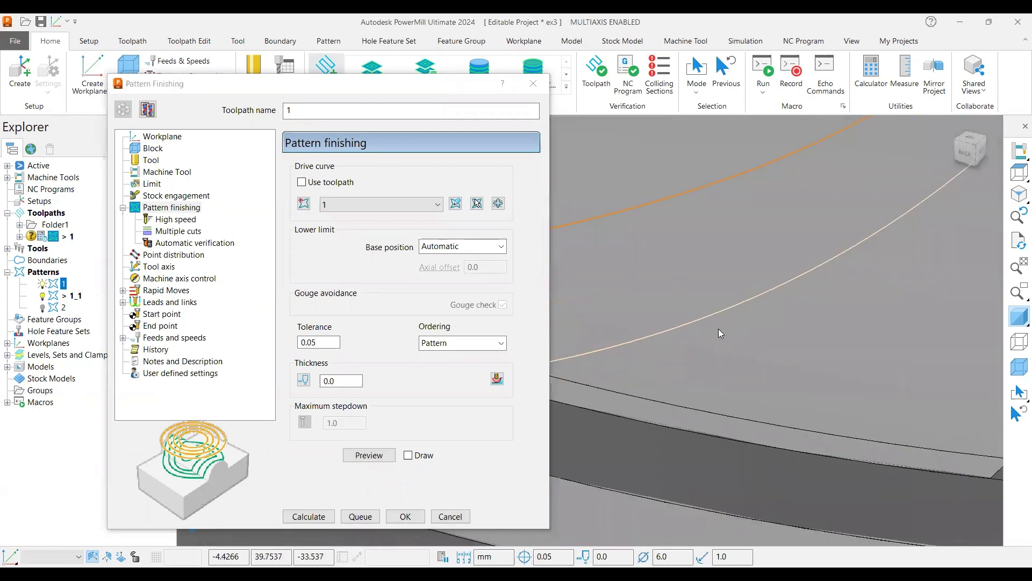
scroll(694, 343, "down", 5)
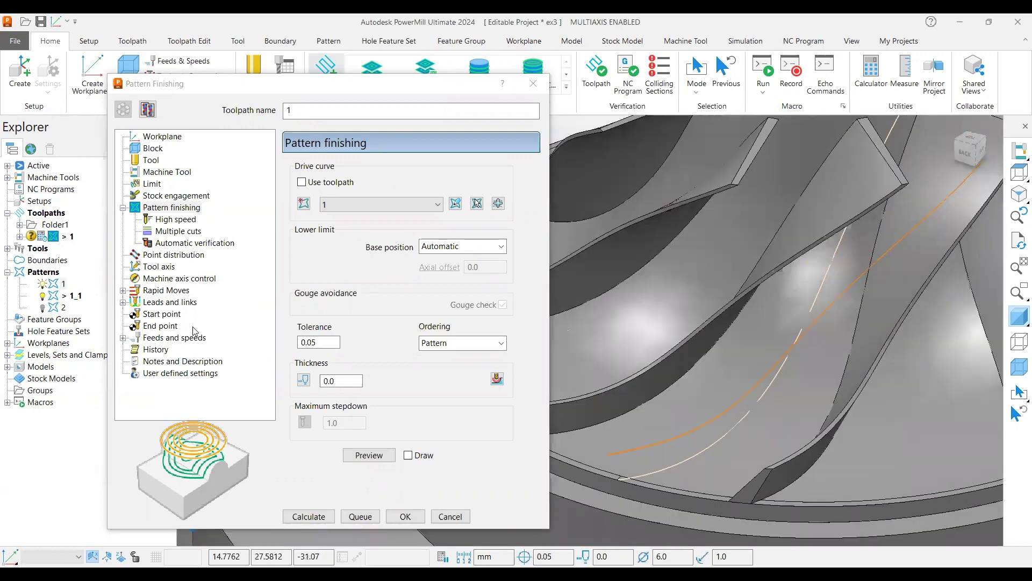
double_click(58, 296)
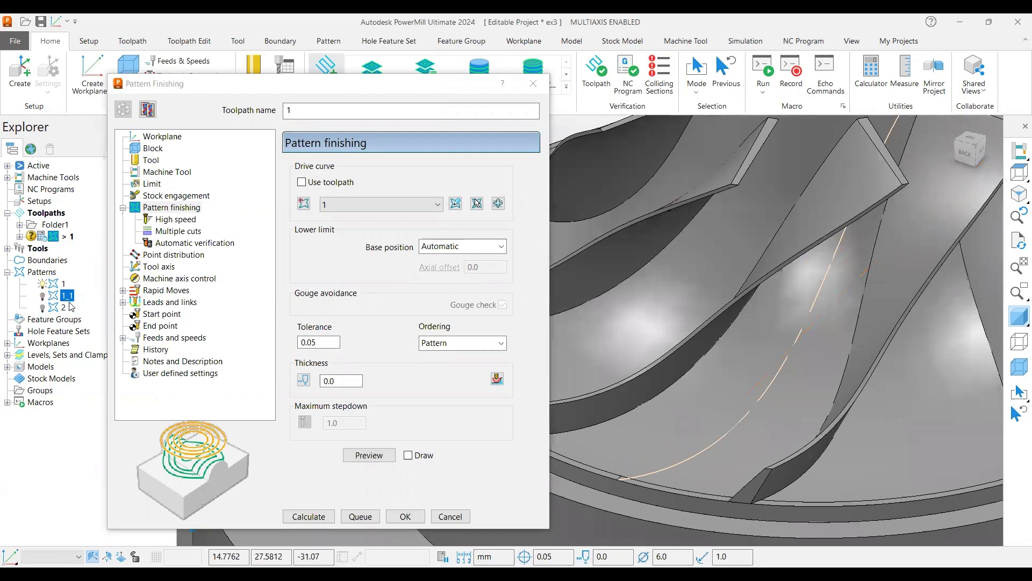
double_click(56, 284)
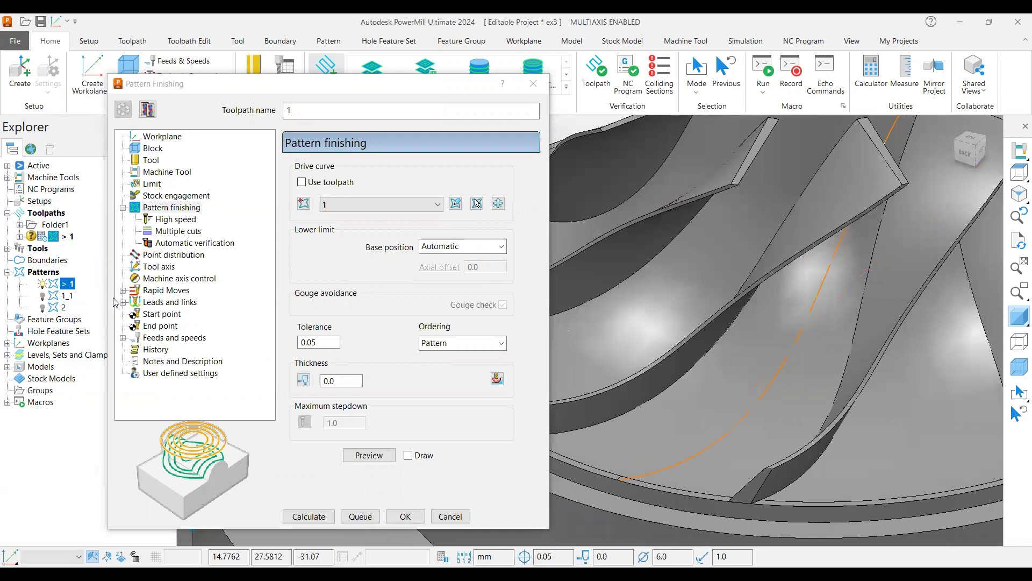
Step: Set the tool axis to From curve using pattern 1_1 as the axis curve
left_click(160, 267)
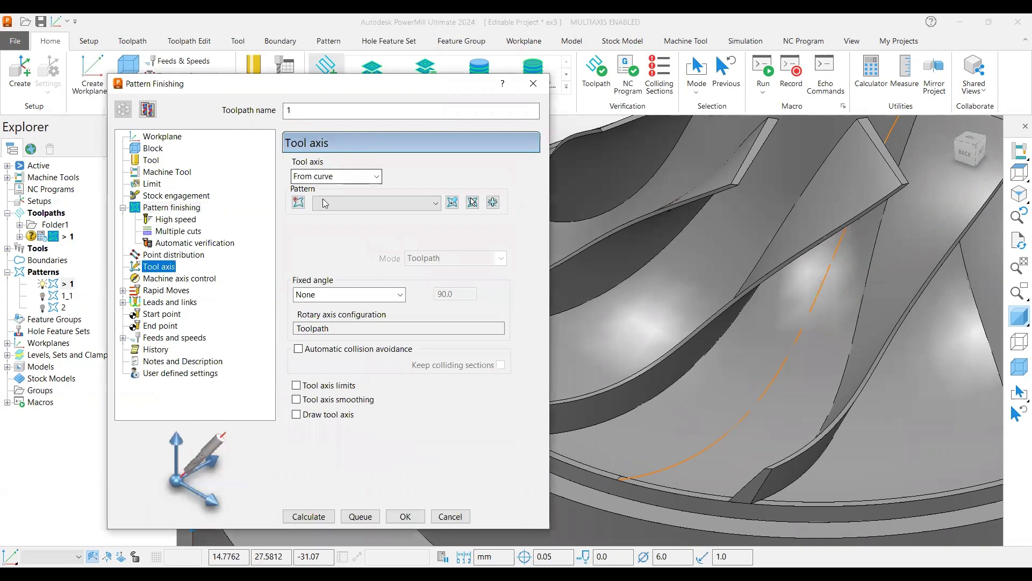
left_click(325, 203)
left_click(344, 243)
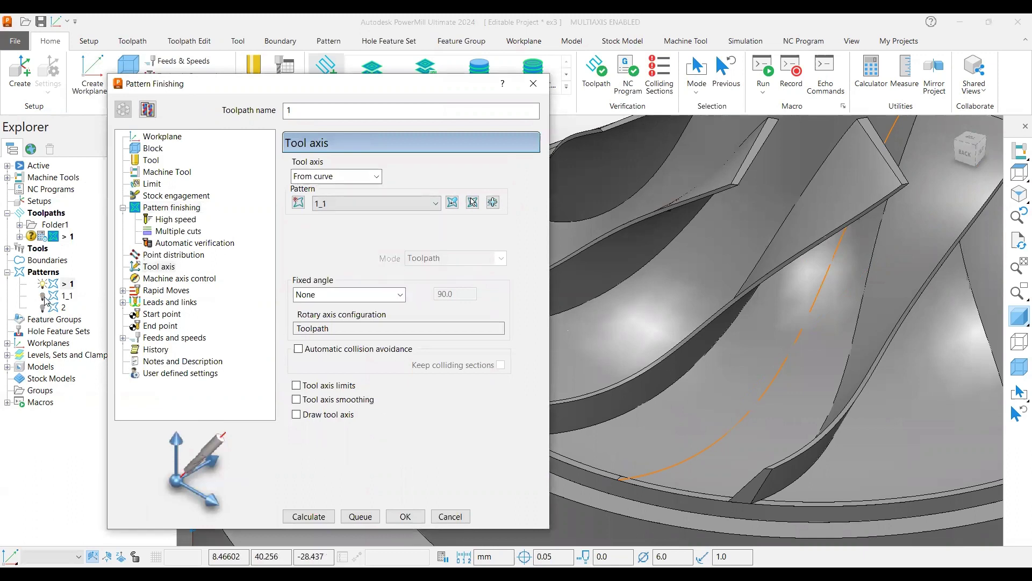
scroll(836, 337, "down", 5)
middle_click_drag(730, 350, 825, 169)
scroll(747, 312, "down", 4)
middle_click_drag(747, 312, 748, 198)
scroll(810, 228, "up", 2)
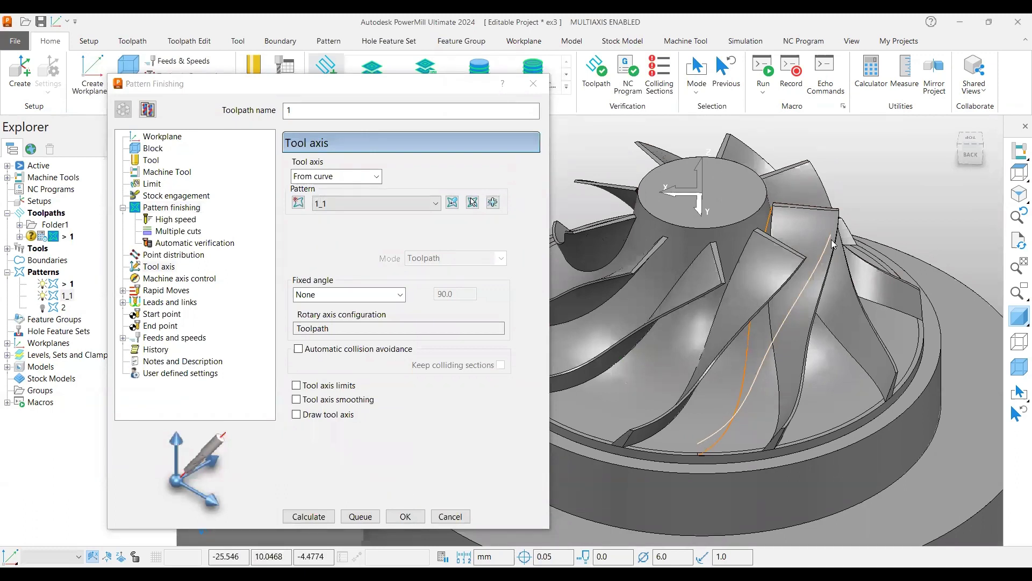
Step: Calculate Pattern Finishing toolpath 1, close its dialog, and select it in the Explorer
left_click(179, 210)
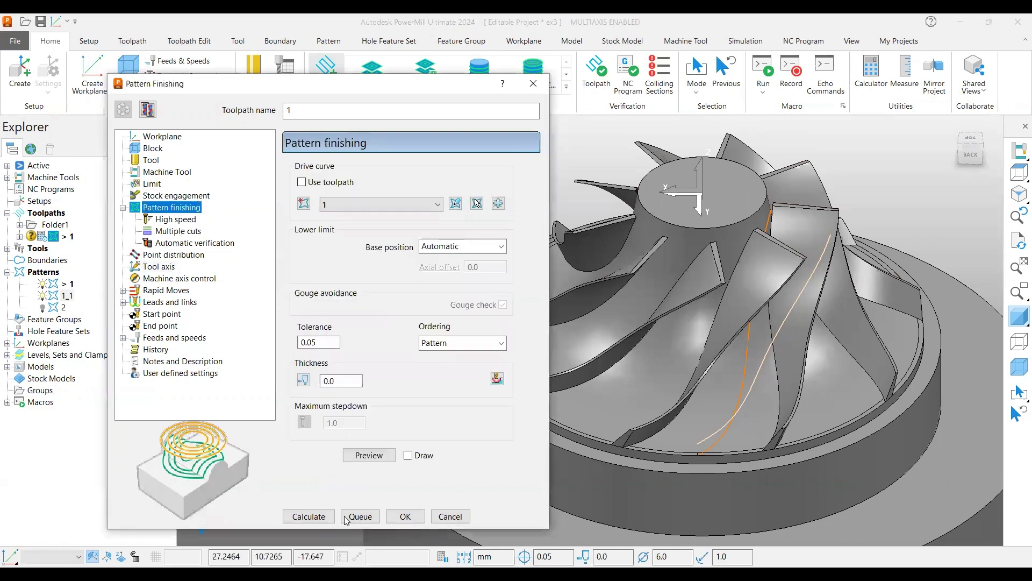
left_click(321, 516)
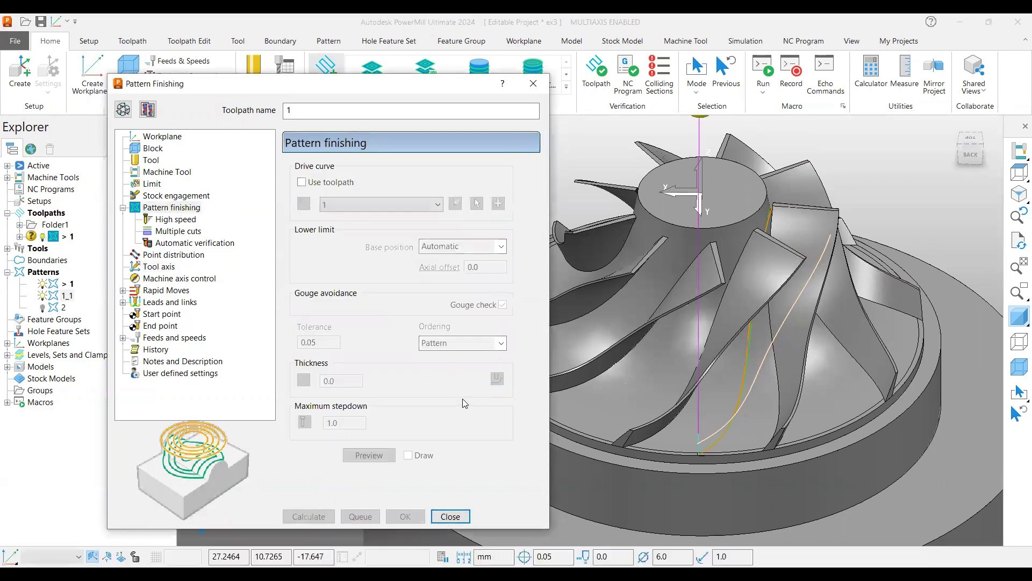
left_click(450, 516)
left_click(68, 237)
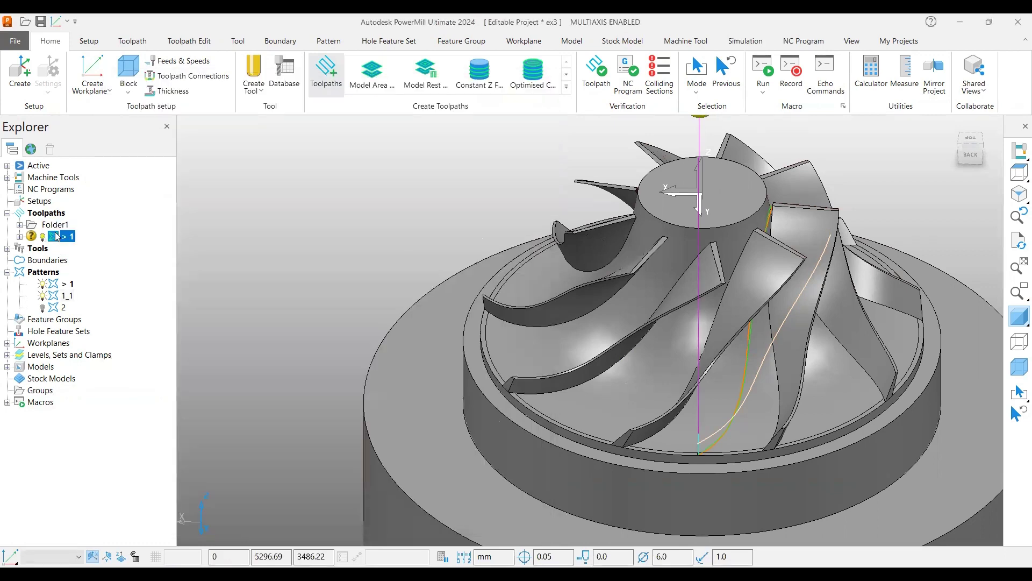
Step: Simulate toolpath 1 from start and orbit to watch the tilted 6BullR1 tool along the blades
right_click(68, 236)
left_click(108, 145)
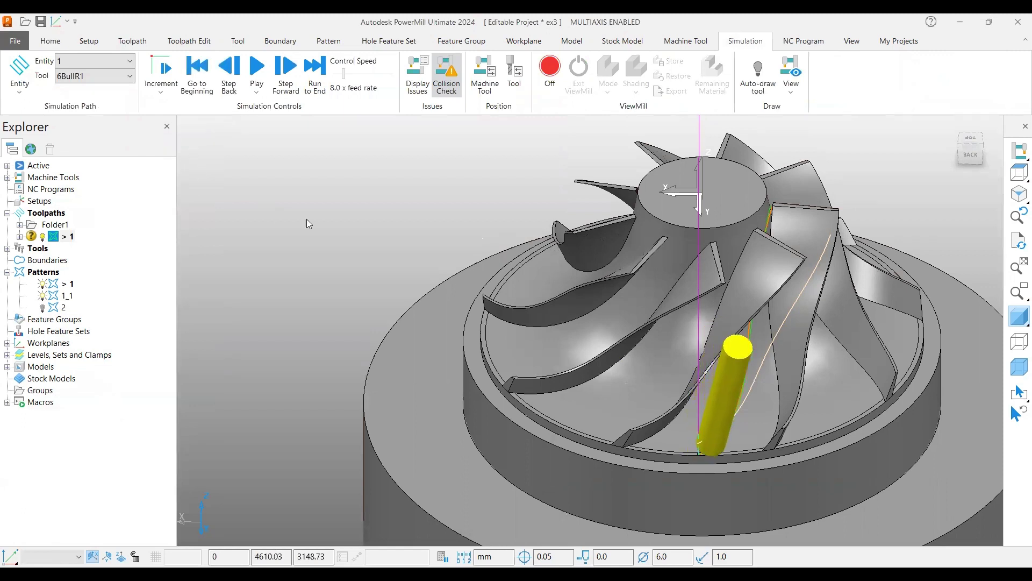
scroll(753, 391, "up", 5)
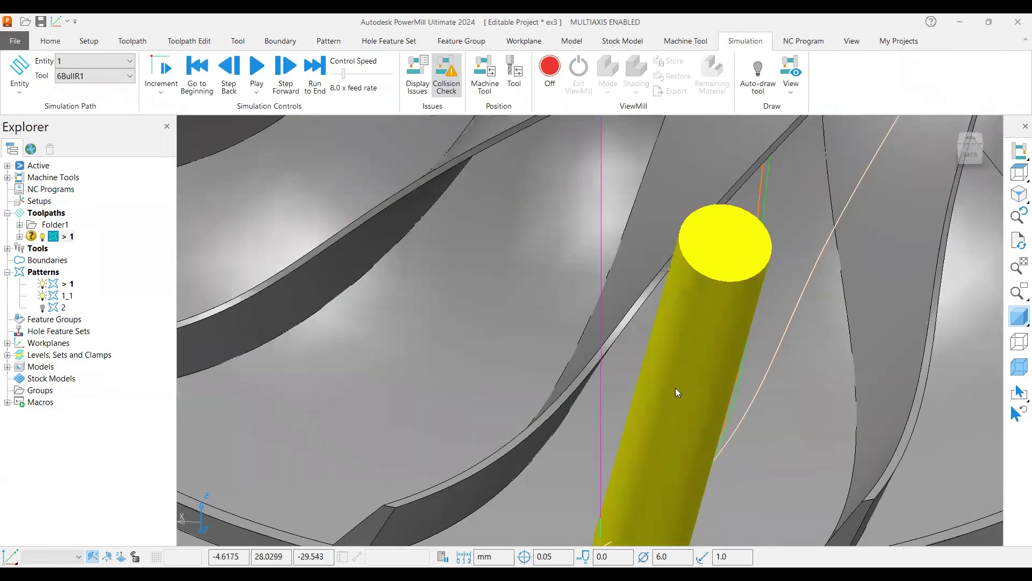
scroll(603, 397, "down", 3)
scroll(601, 395, "down", 3)
middle_click_drag(714, 391, 746, 372)
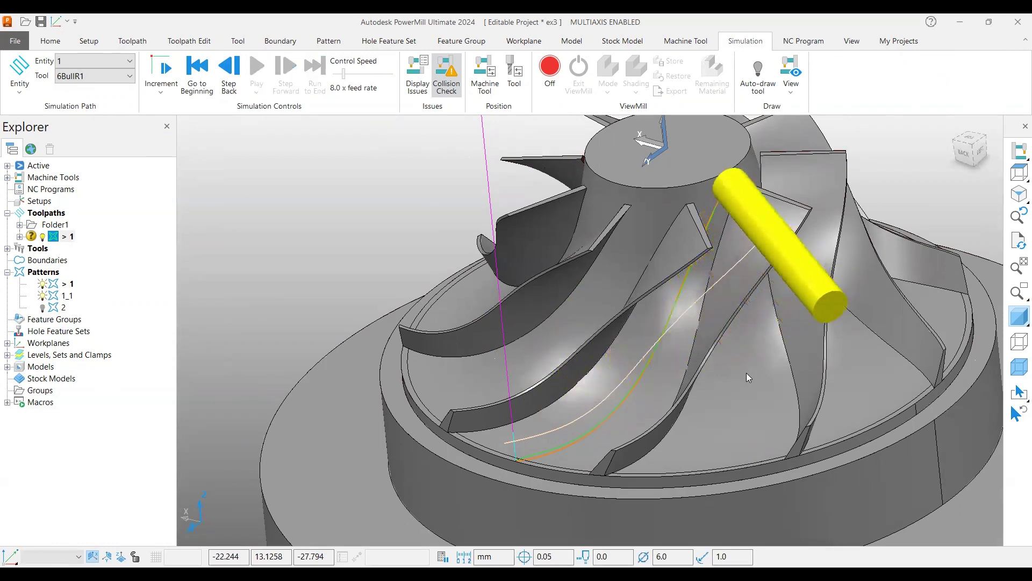
middle_click_drag(798, 355, 733, 154)
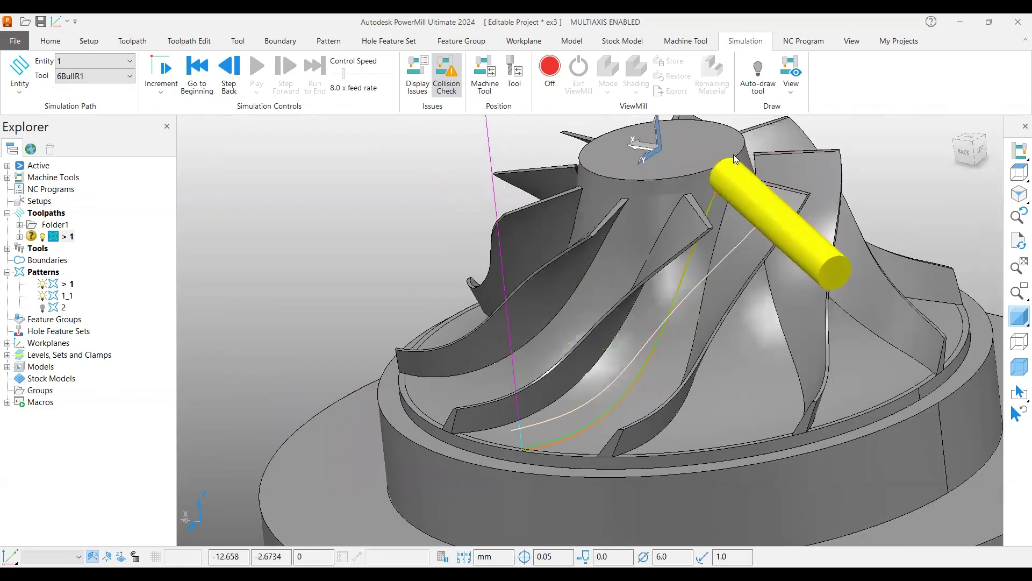
scroll(729, 154, "up", 2)
scroll(706, 182, "down", 2)
scroll(734, 169, "up", 3)
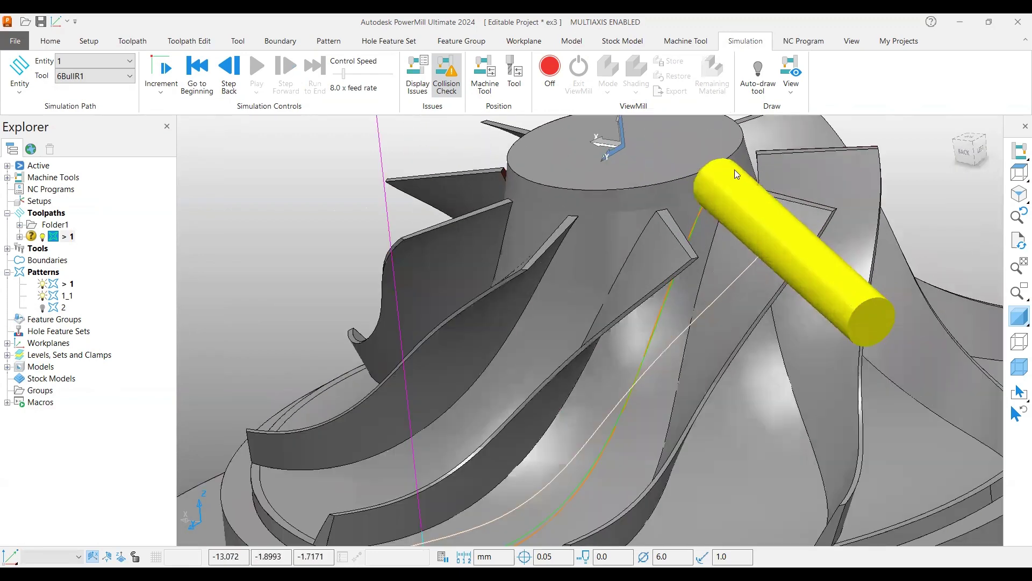
scroll(670, 191, "down", 2)
scroll(569, 291, "down", 4)
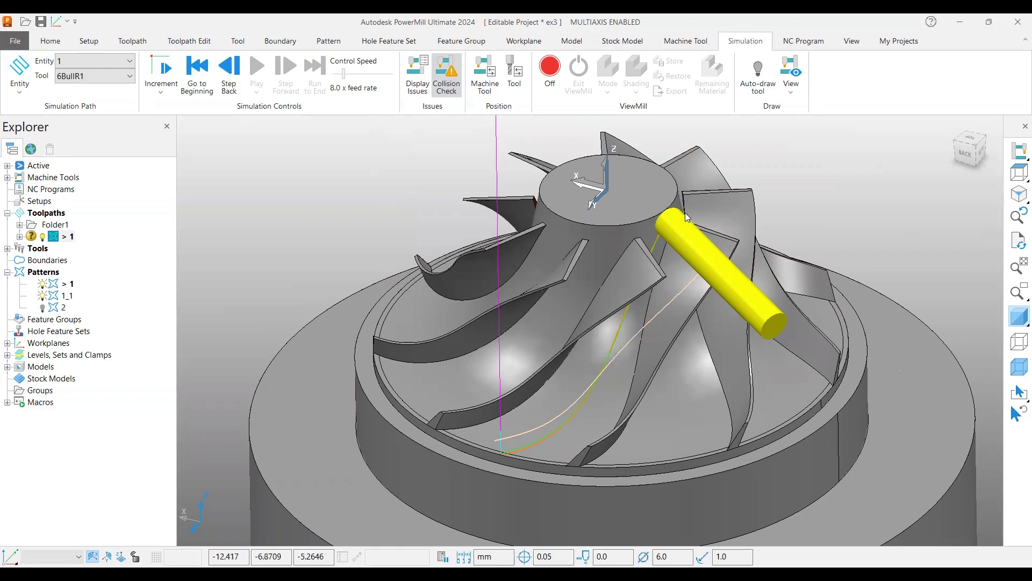
scroll(625, 305, "down", 2)
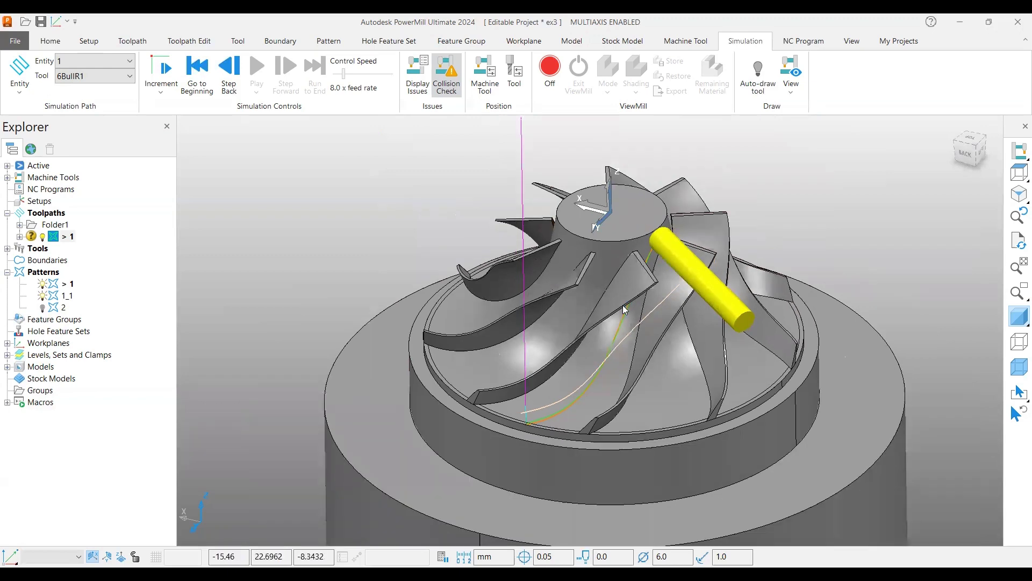
scroll(673, 317, "down", 3)
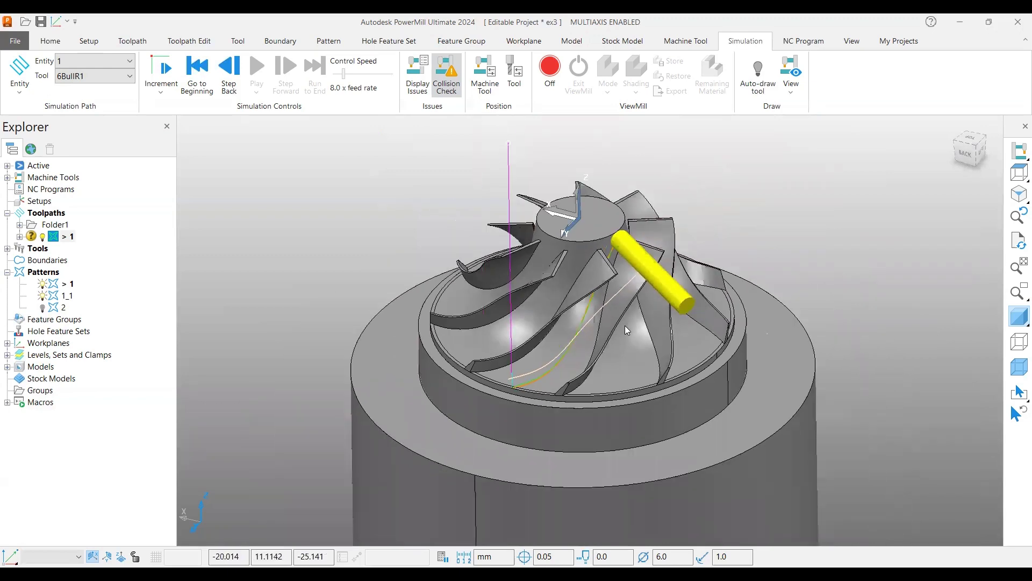